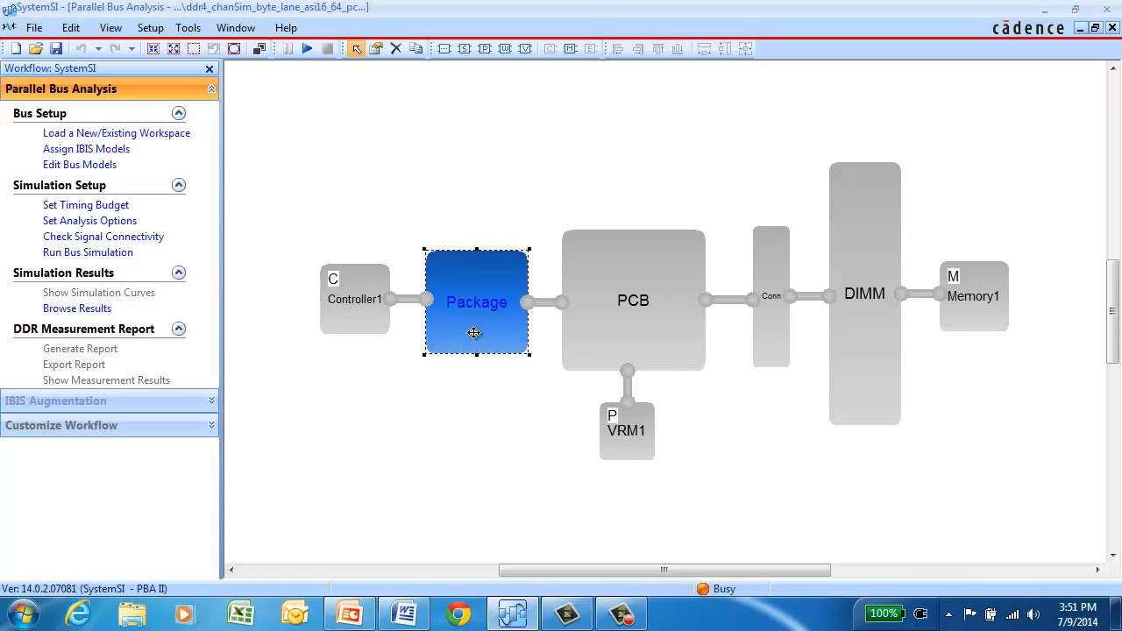
Review the sub-circuit definitions of the Package and PCB blocks
{"action": "left_click_drag", "start_coordinate": [1103, 247], "coordinate": [1096, 357]}
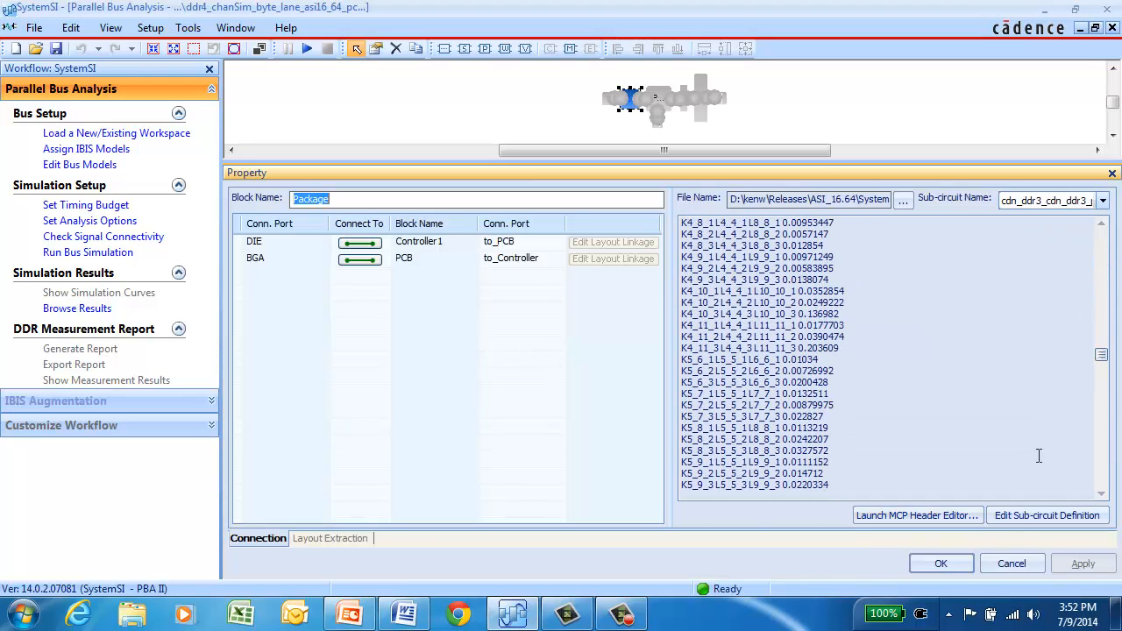
{"action": "left_click", "coordinate": [1011, 564]}
{"action": "double_click", "coordinate": [654, 357]}
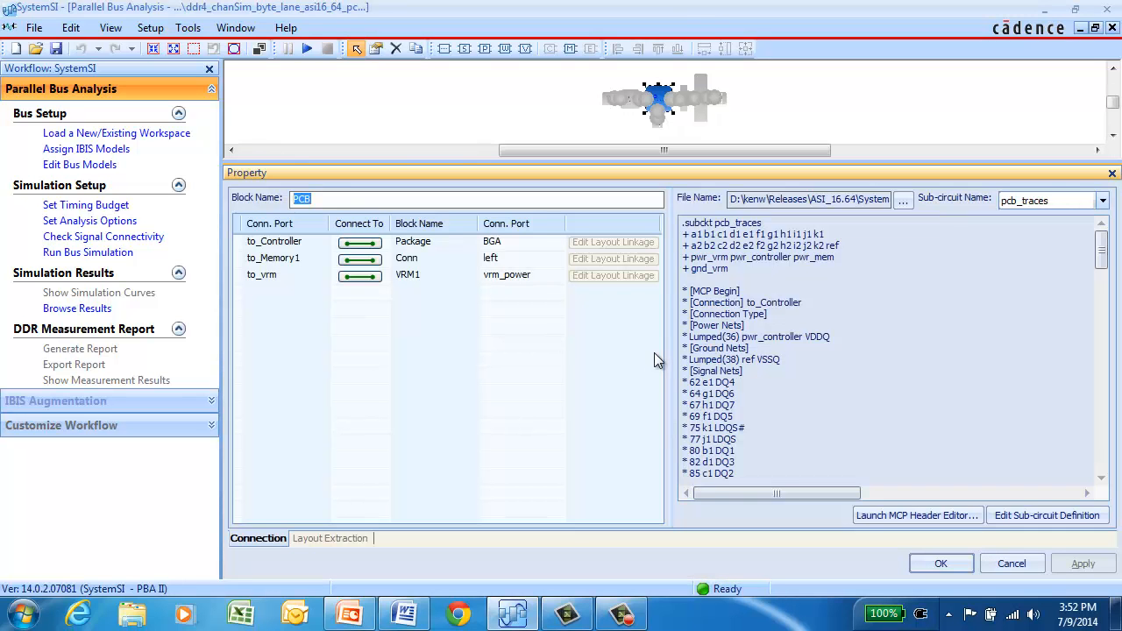
{"action": "left_click_drag", "start_coordinate": [1103, 250], "coordinate": [1096, 389]}
{"action": "left_click", "coordinate": [940, 563]}
Inspect the DIMM block's sub-circuit definition down to the line including Sample_DIMM_BBSckt.txt, and close it without changes
{"action": "left_click", "coordinate": [771, 336]}
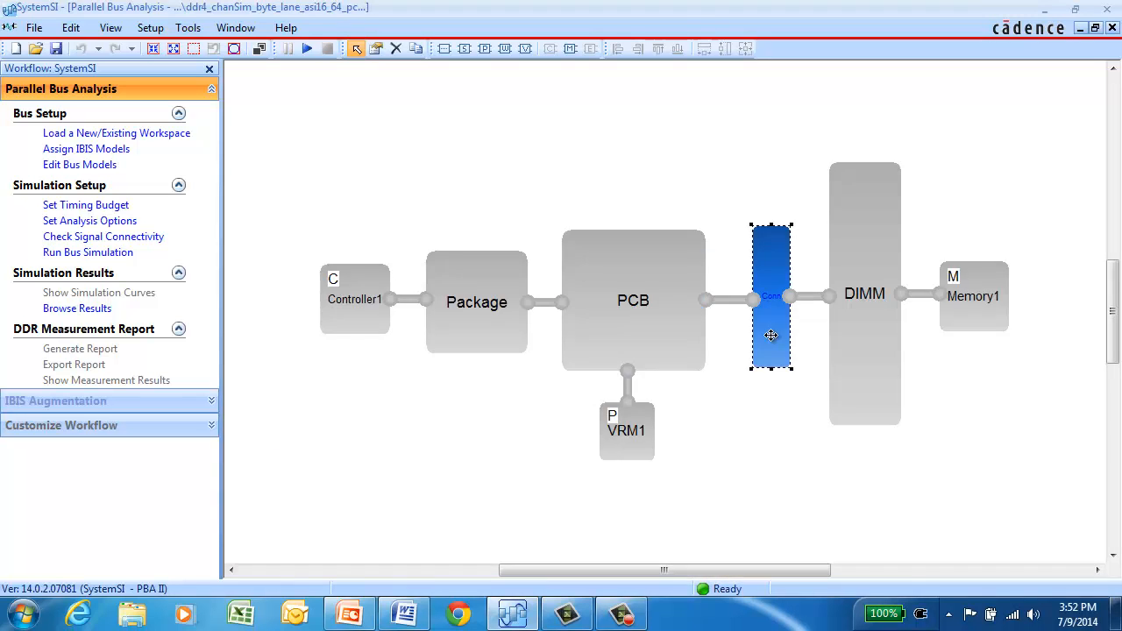
{"action": "double_click", "coordinate": [859, 337]}
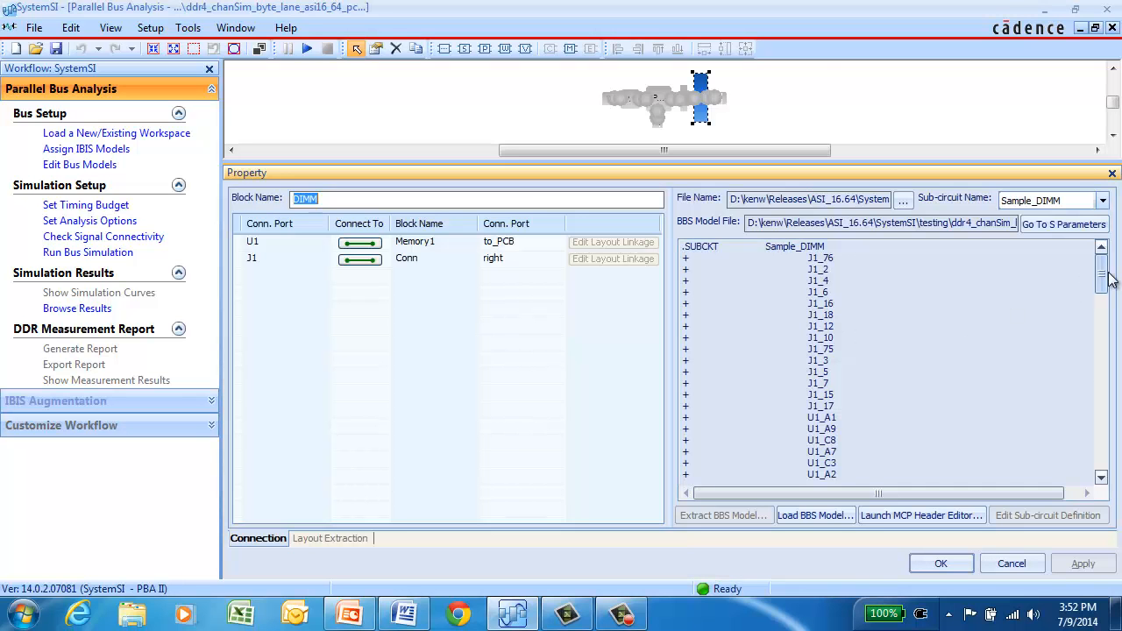
{"action": "left_click_drag", "start_coordinate": [1102, 279], "coordinate": [1100, 407]}
{"action": "left_click_drag", "start_coordinate": [844, 349], "coordinate": [676, 350]}
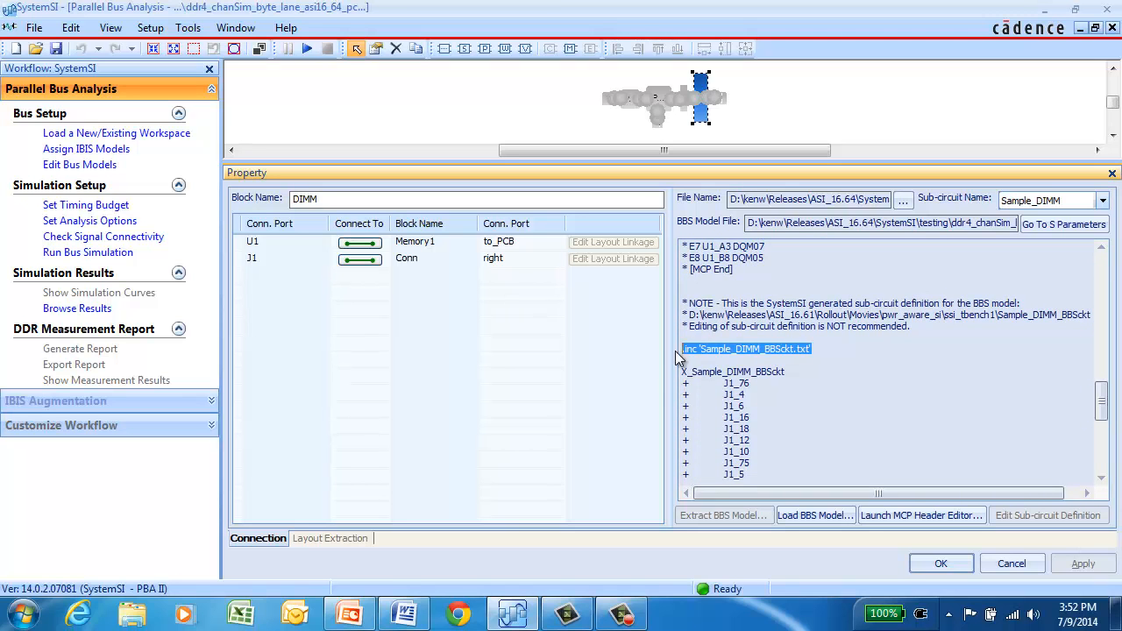
{"action": "left_click", "coordinate": [1011, 564]}
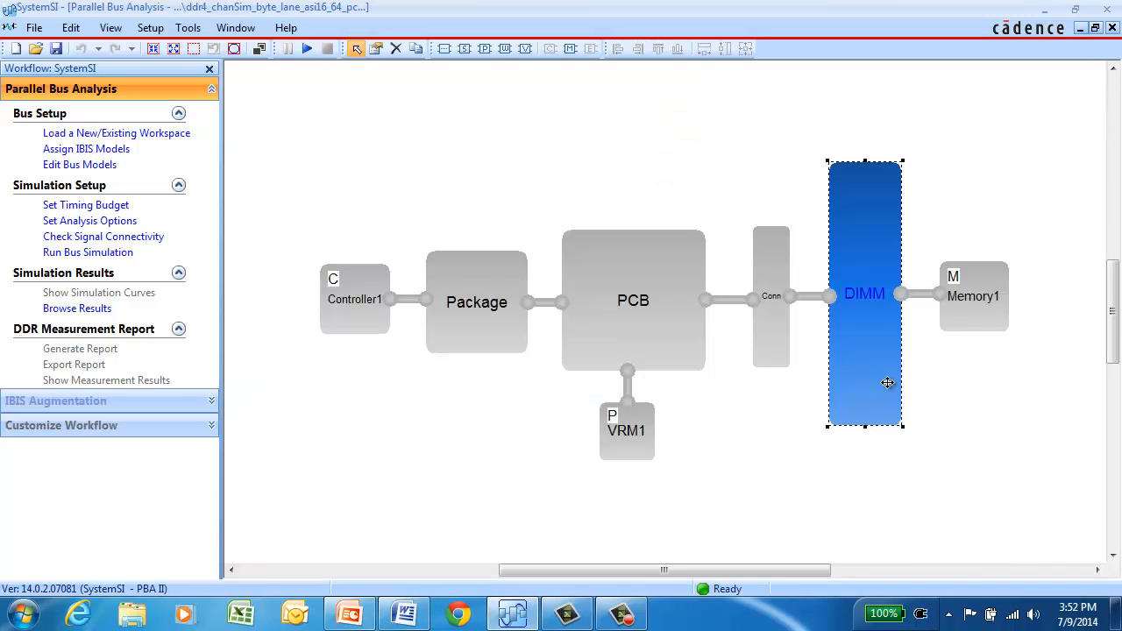
{"action": "left_click", "coordinate": [960, 321]}
{"action": "left_click", "coordinate": [908, 494]}
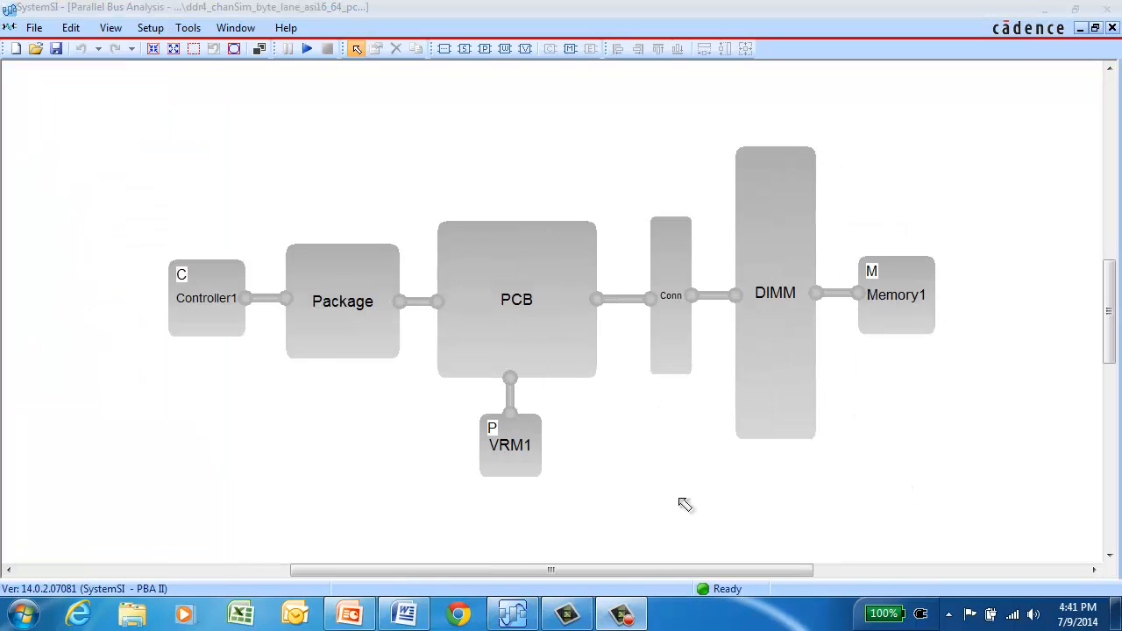
Enable the channel simulator for data bus write in the analysis options
{"action": "left_click", "coordinate": [151, 28]}
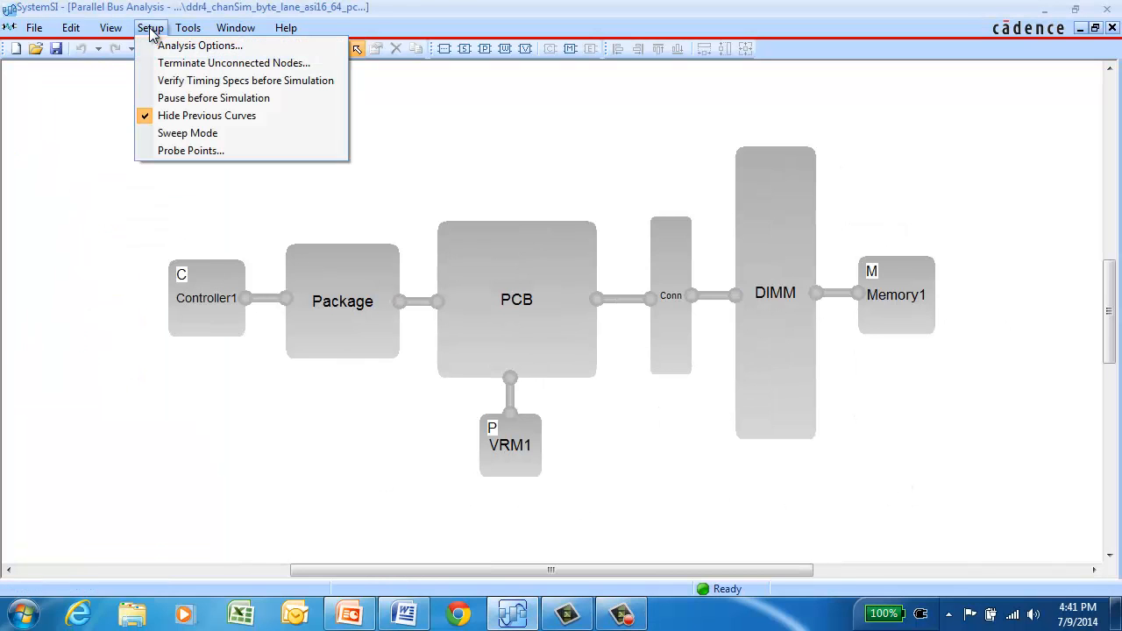
{"action": "left_click", "coordinate": [173, 44]}
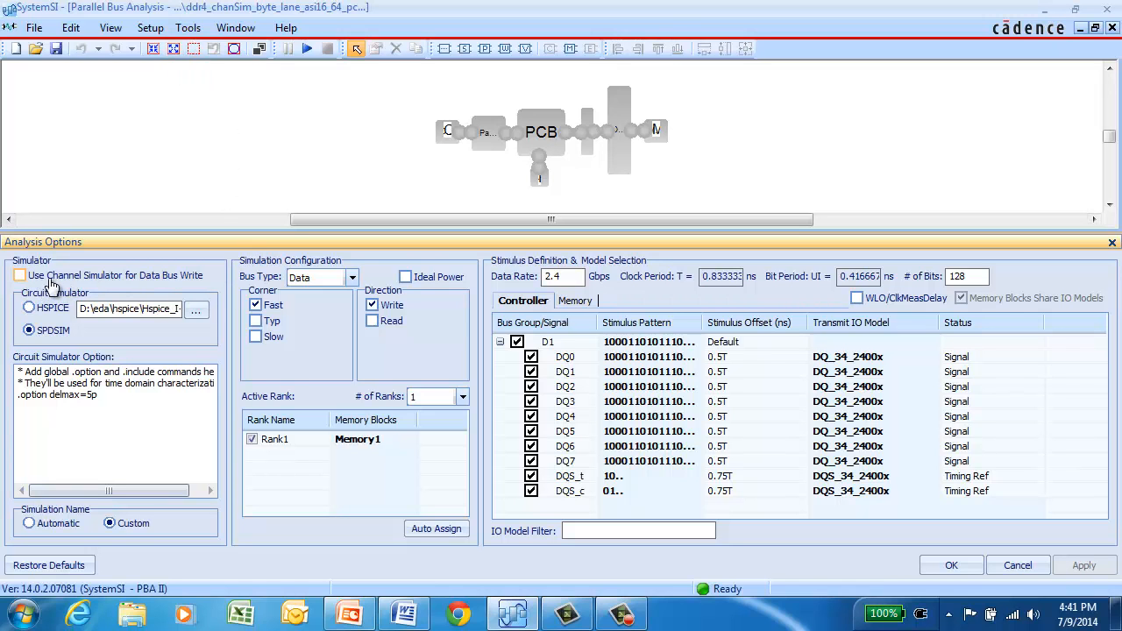
{"action": "left_click", "coordinate": [20, 276]}
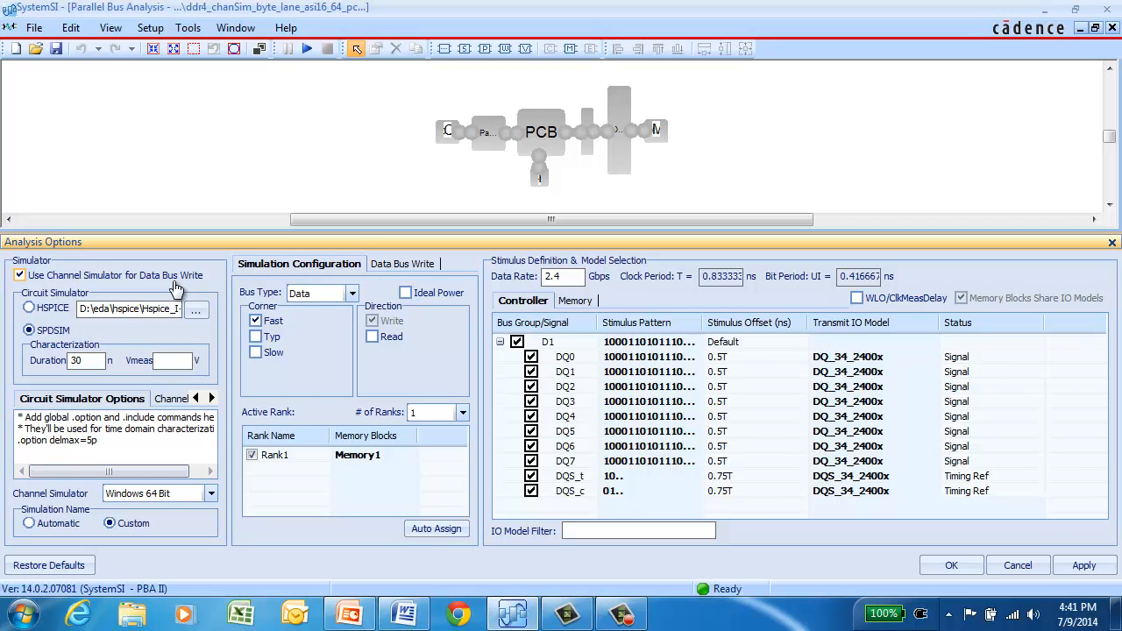
Review the data bus write settings for bit count, display bits and LBERs, and accept the analysis options
{"action": "left_click", "coordinate": [399, 267]}
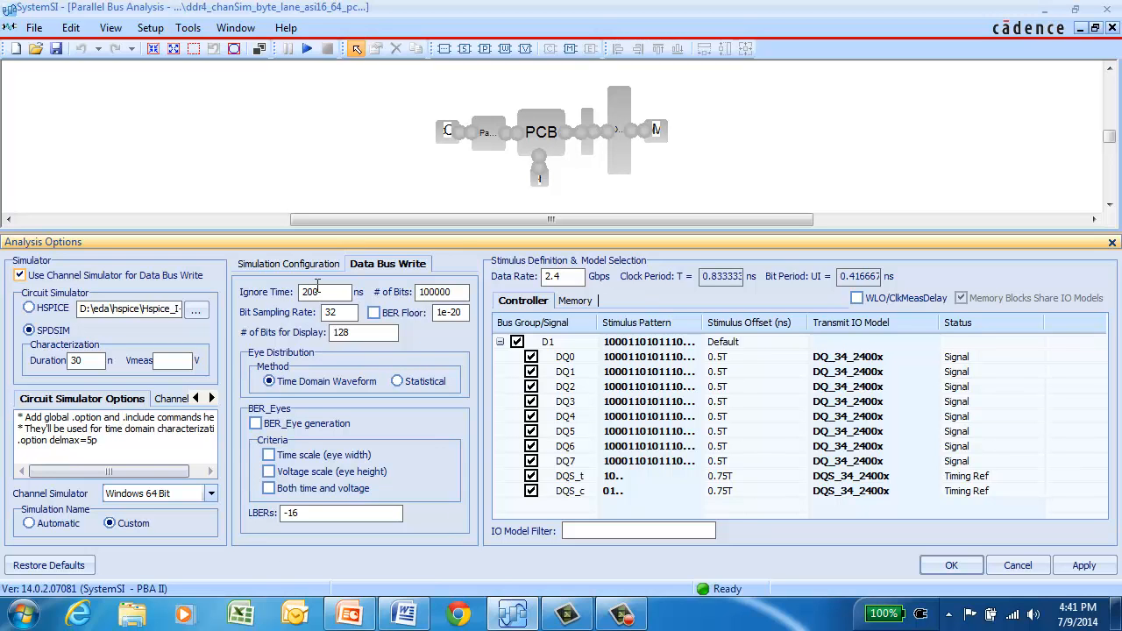
{"action": "left_click_drag", "start_coordinate": [455, 294], "coordinate": [415, 295]}
{"action": "left_click", "coordinate": [356, 333]}
{"action": "left_click", "coordinate": [390, 337]}
{"action": "left_click_drag", "start_coordinate": [290, 515], "coordinate": [273, 519]}
{"action": "left_click", "coordinate": [949, 568]}
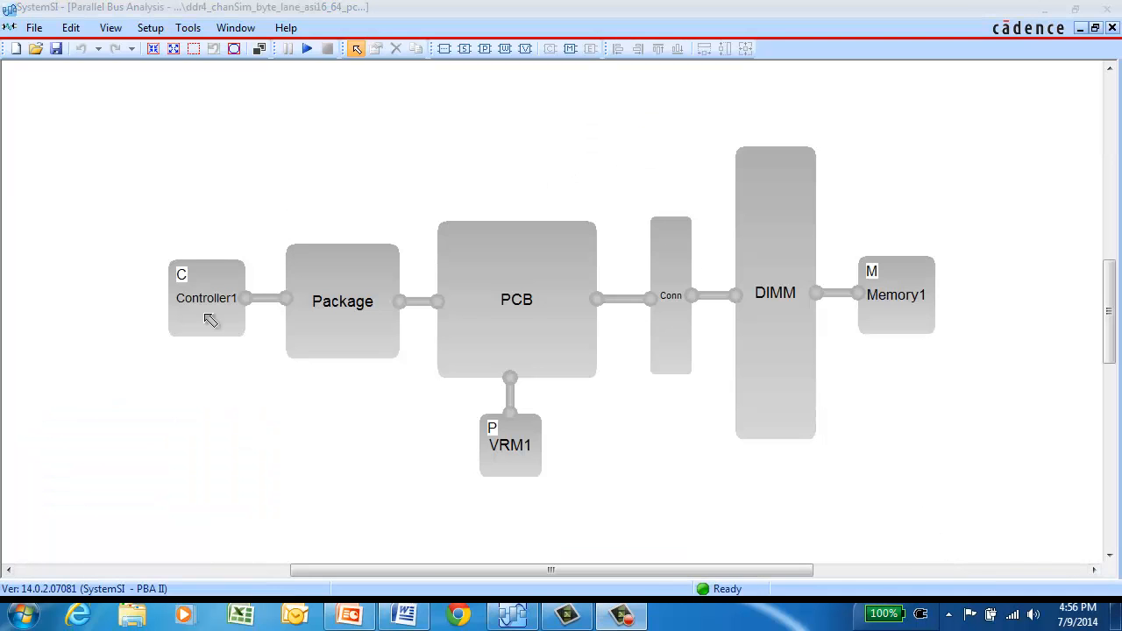
Open the strobe jitter and noise settings of the Controller1 block
{"action": "left_click", "coordinate": [204, 313]}
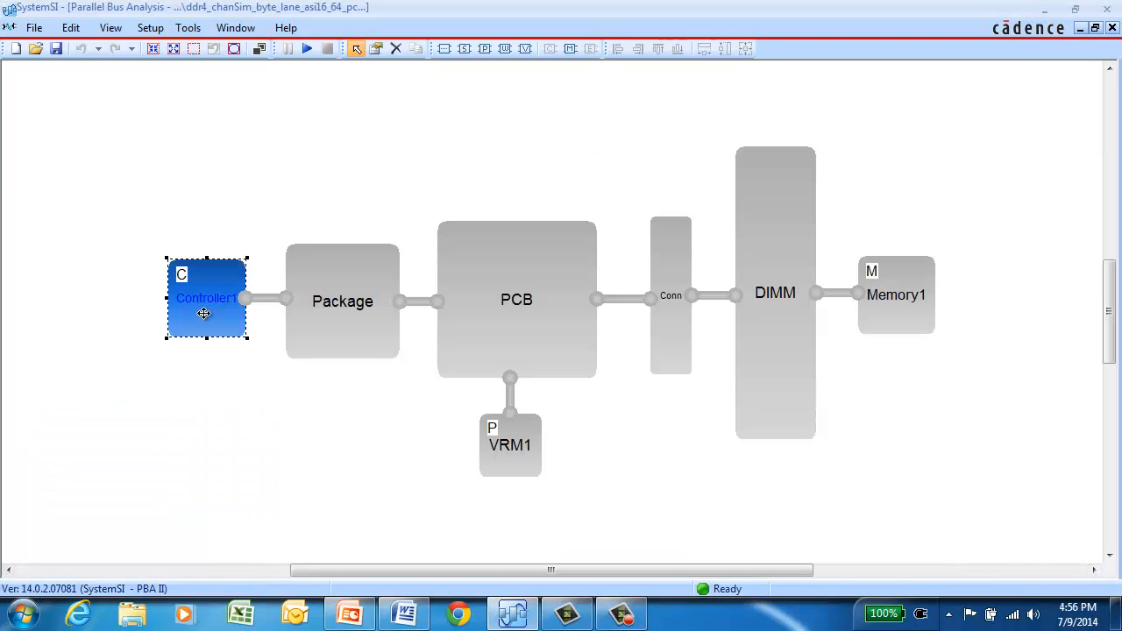
{"action": "double_click", "coordinate": [204, 313]}
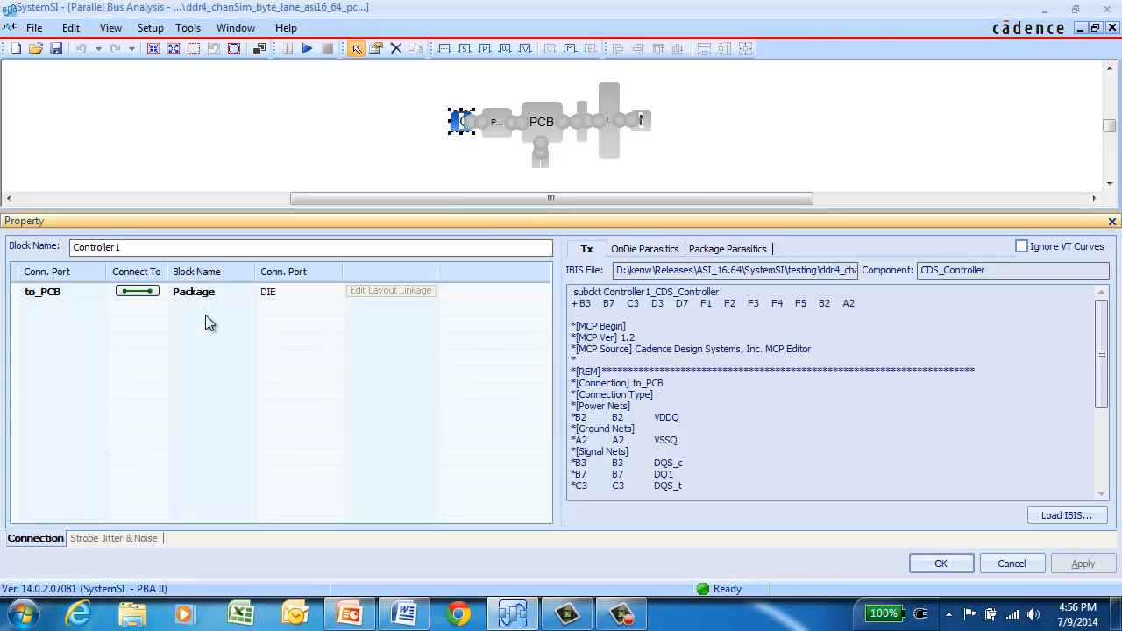
{"action": "left_click", "coordinate": [119, 539]}
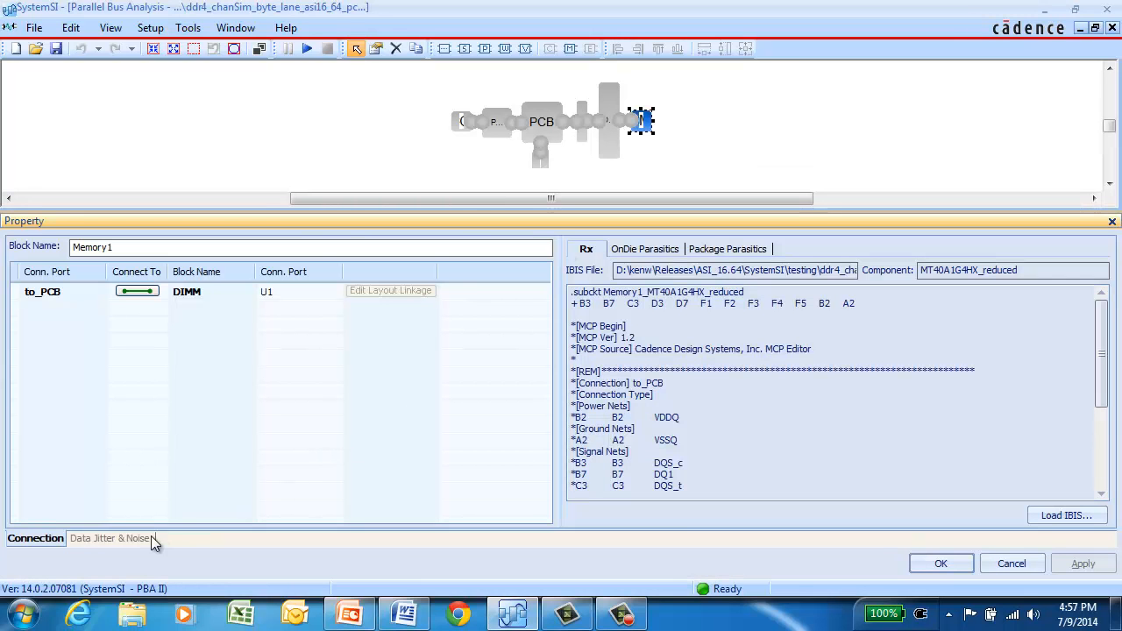
Examine the data jitter and noise settings of the Memory1 block and close its properties without applying changes
{"action": "left_click", "coordinate": [98, 538]}
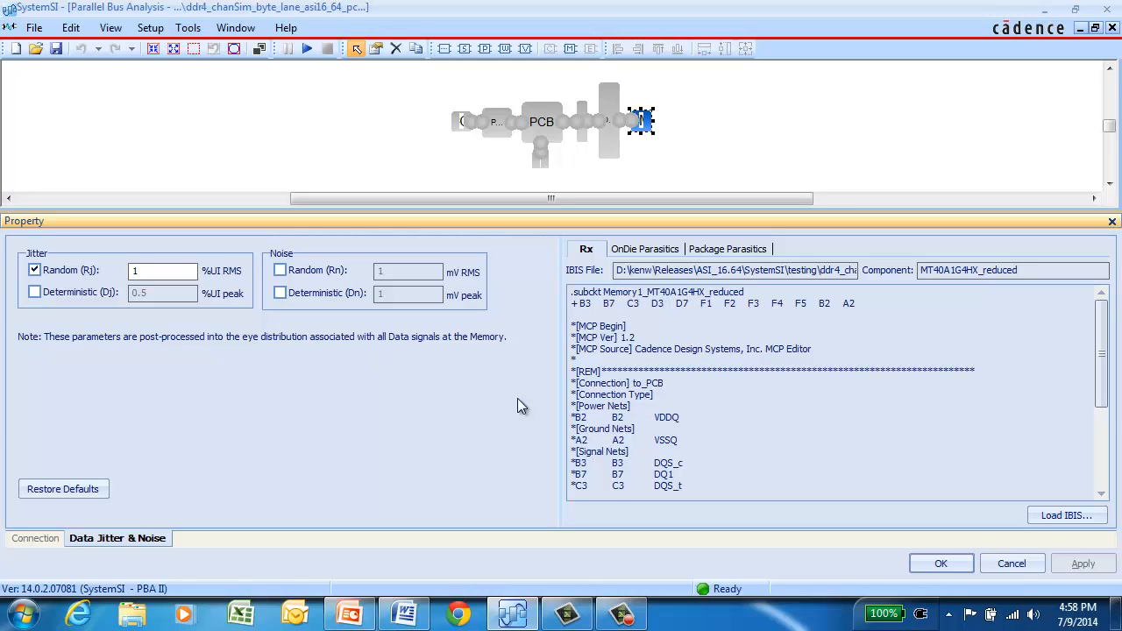
{"action": "left_click", "coordinate": [1010, 563]}
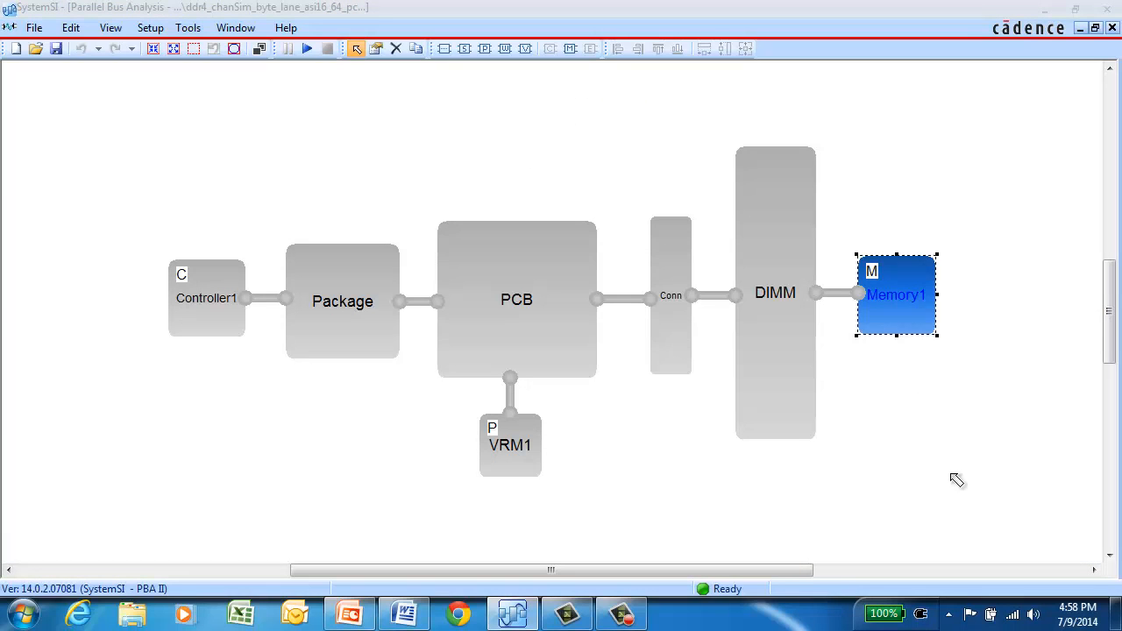
{"action": "left_click", "coordinate": [954, 477]}
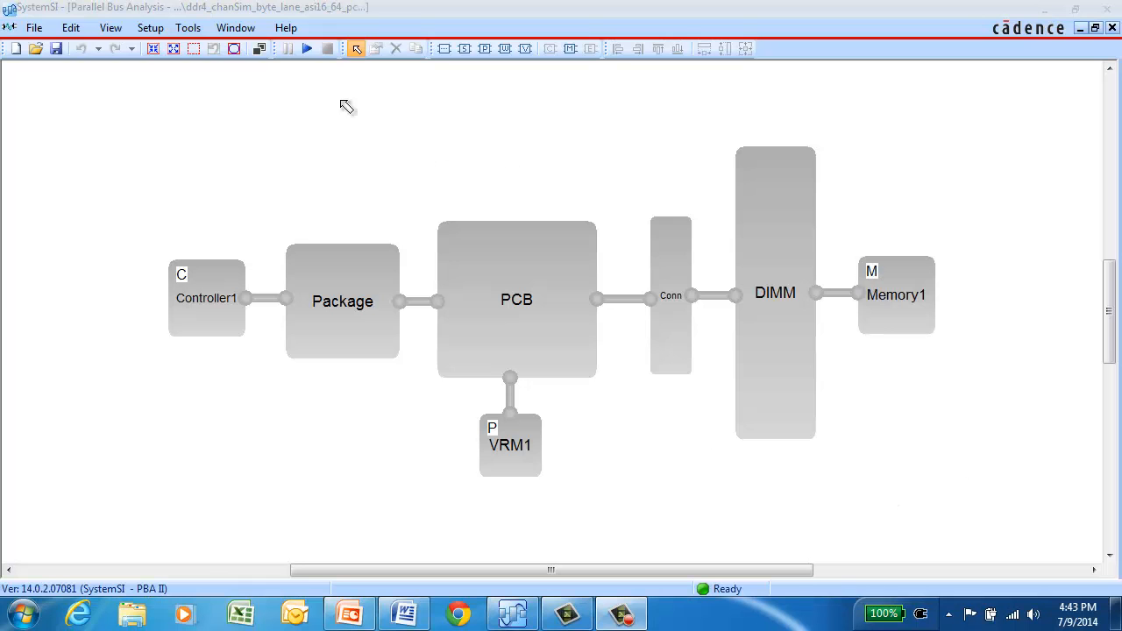
Run the channel simulation and maximize the 2D Curves results
{"action": "left_click", "coordinate": [307, 49]}
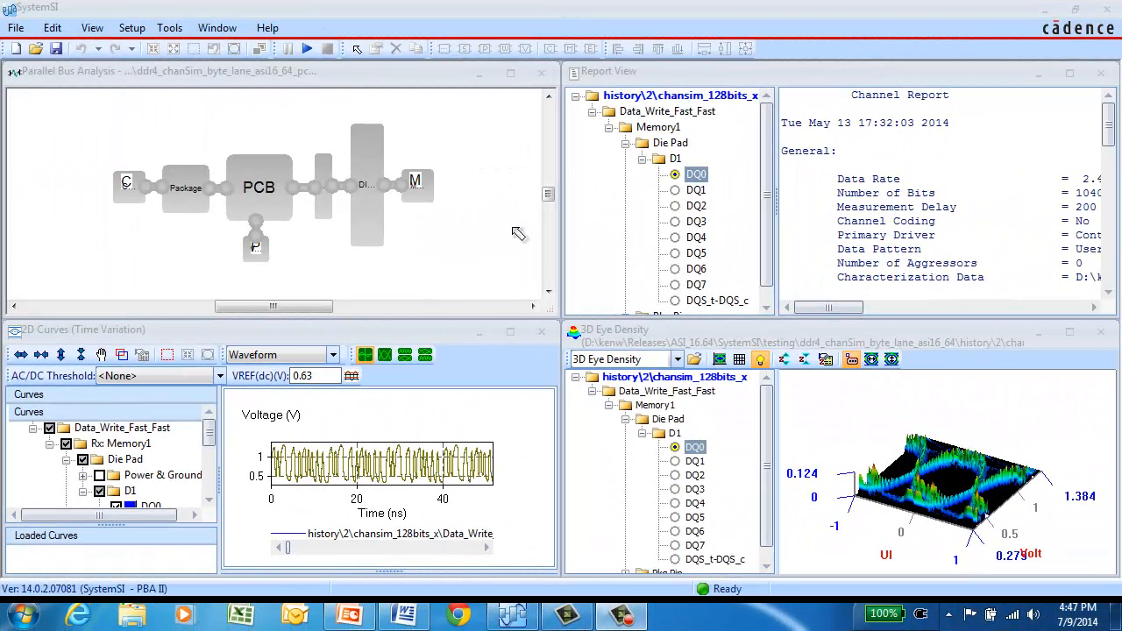
{"action": "left_click", "coordinate": [511, 334]}
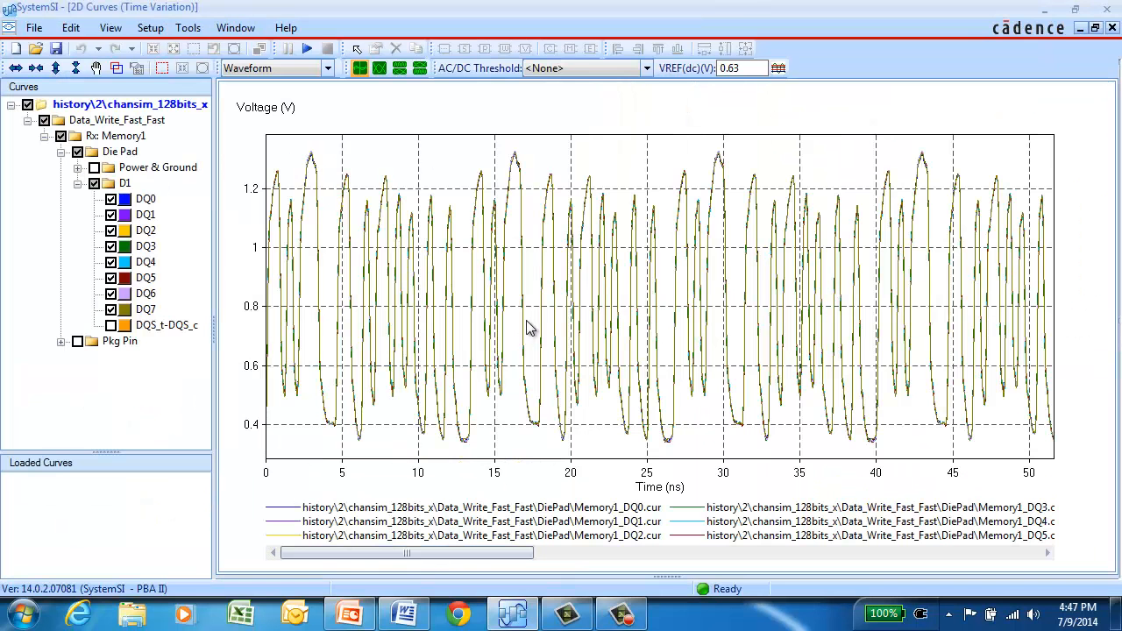
View the DQ results as an eye diagram and in both stacked waveform and eye layouts, and return to the waveform only
{"action": "left_click", "coordinate": [380, 69]}
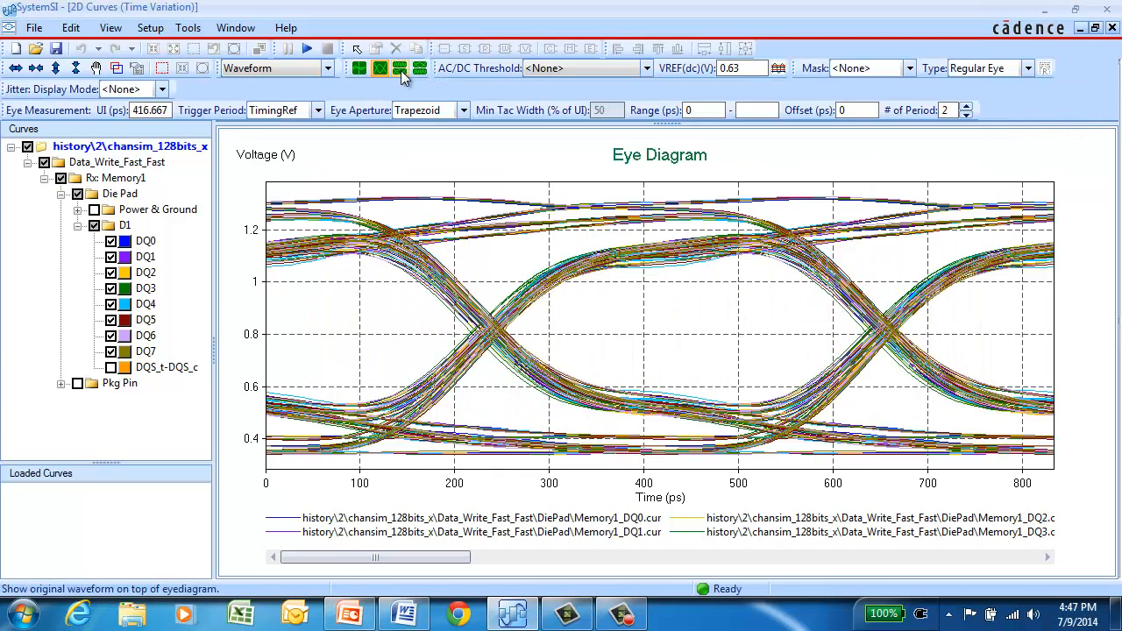
{"action": "left_click", "coordinate": [403, 69]}
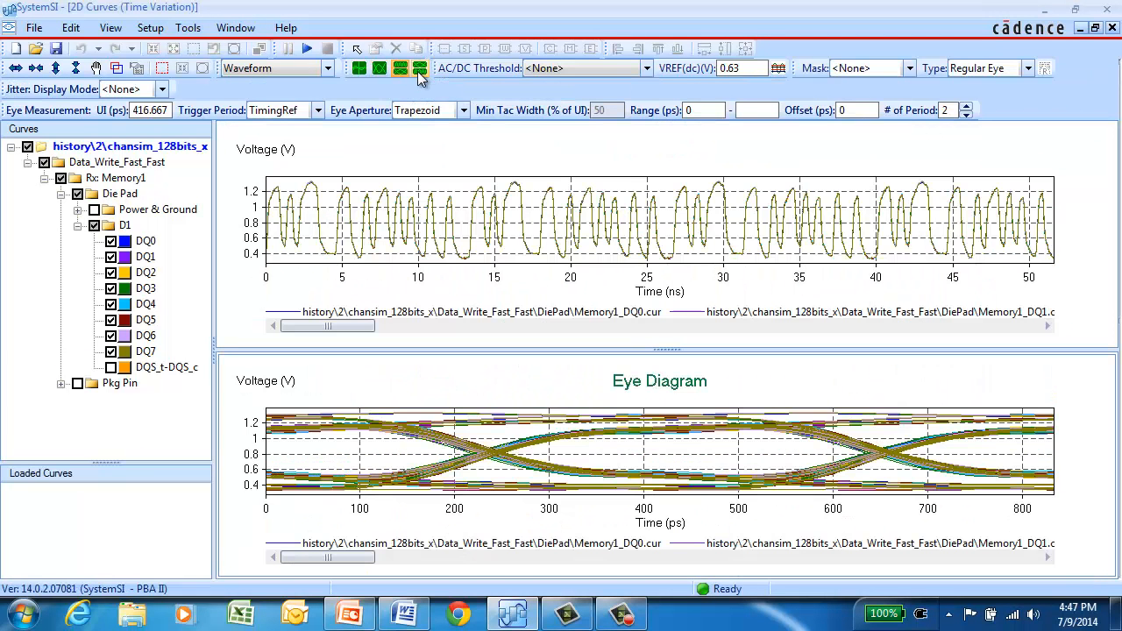
{"action": "left_click", "coordinate": [421, 71]}
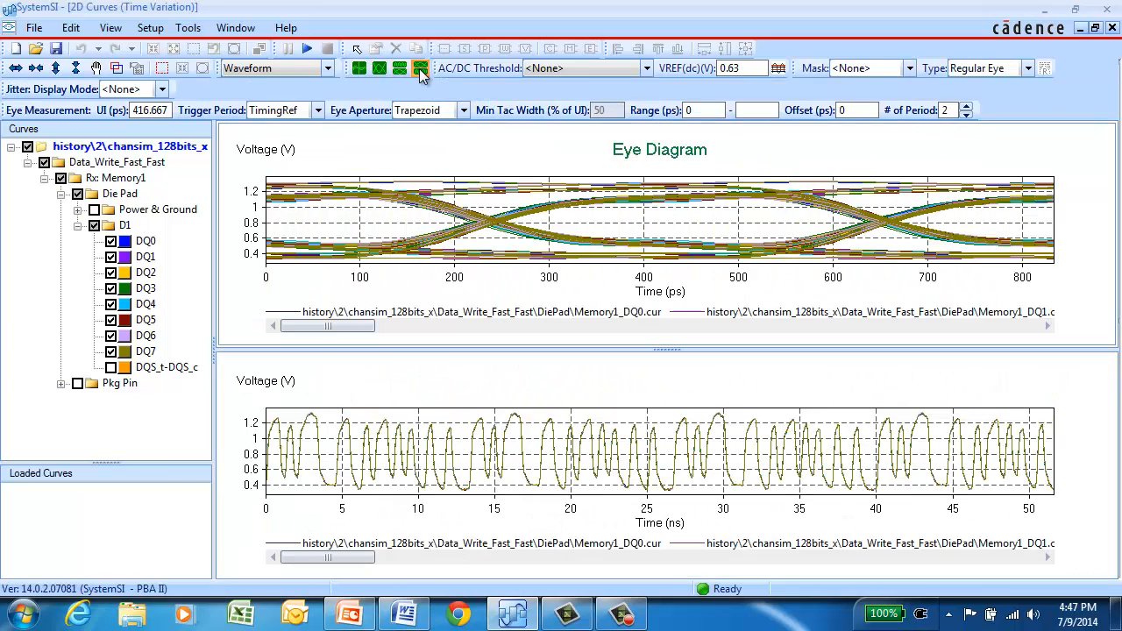
{"action": "left_click", "coordinate": [360, 68]}
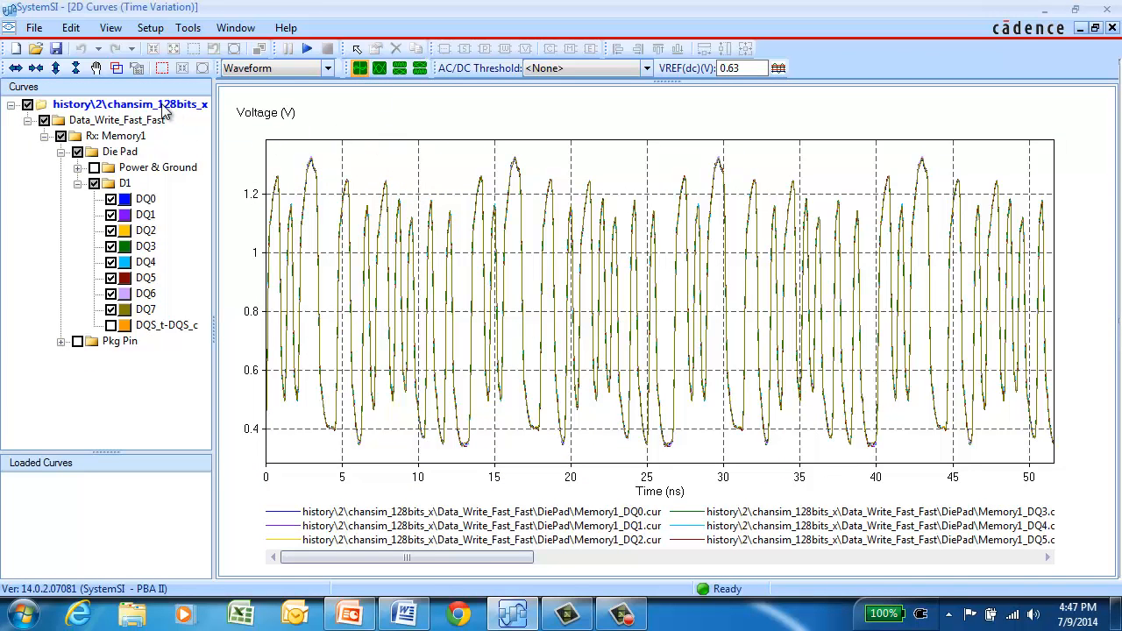
{"action": "right_click", "coordinate": [165, 105]}
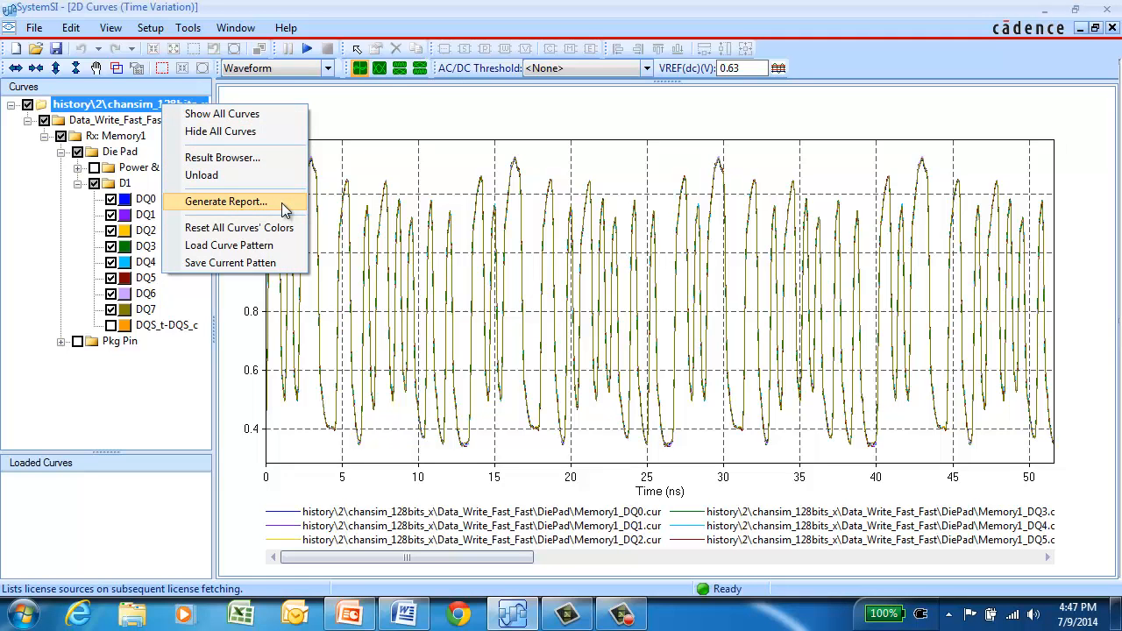
{"action": "left_click", "coordinate": [390, 176]}
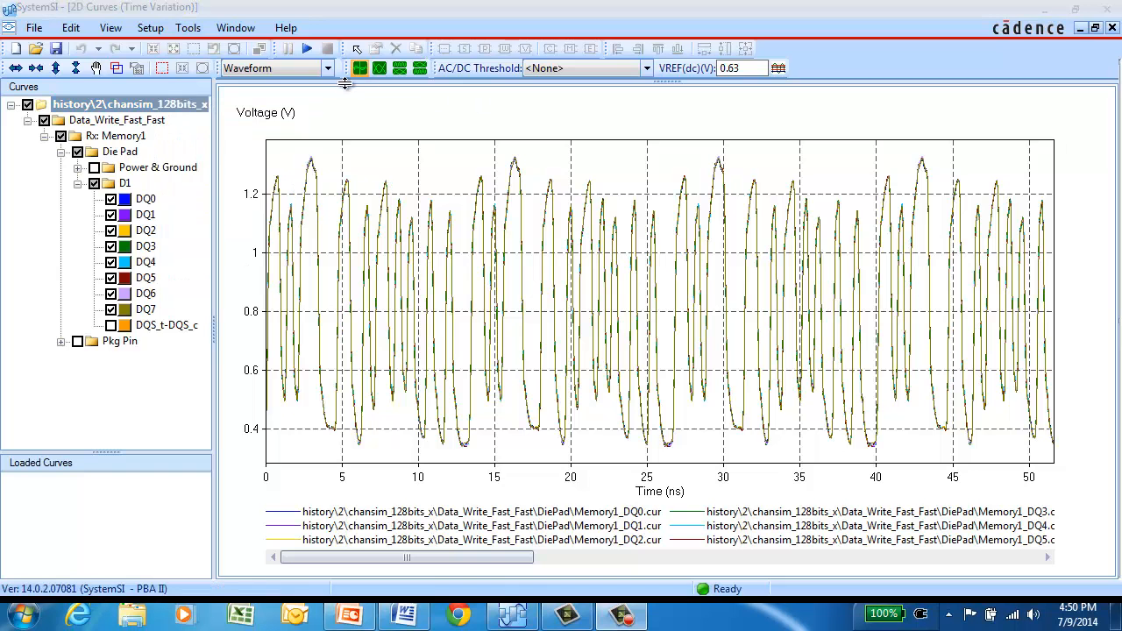
Display the ramp response curves of the DQ0 to DQ7 signals
{"action": "left_click", "coordinate": [328, 69]}
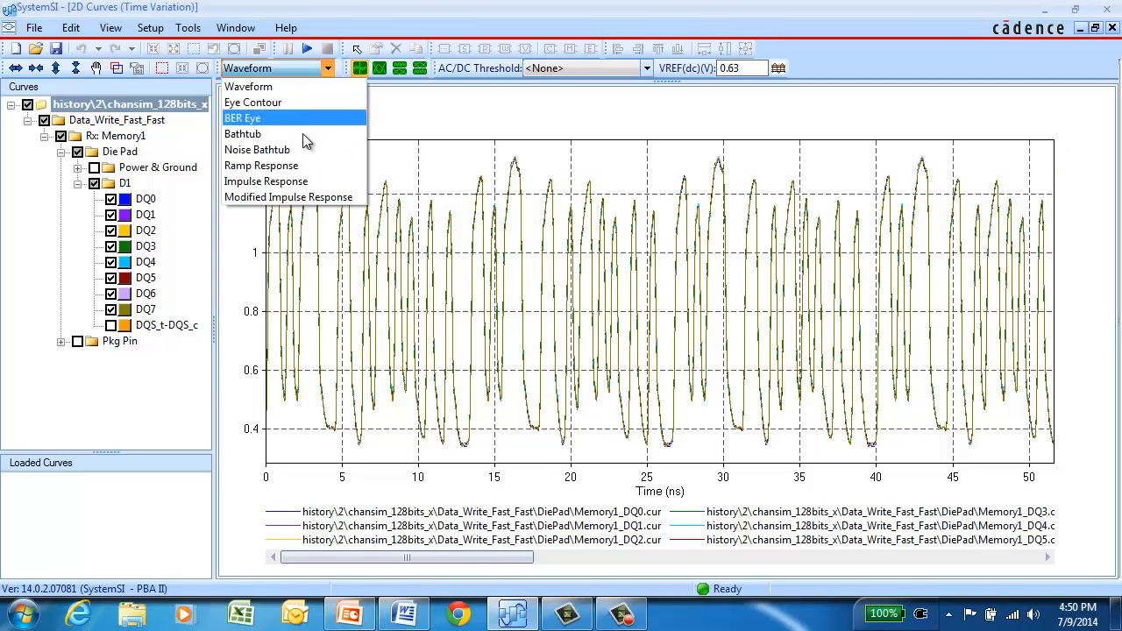
{"action": "left_click", "coordinate": [292, 166]}
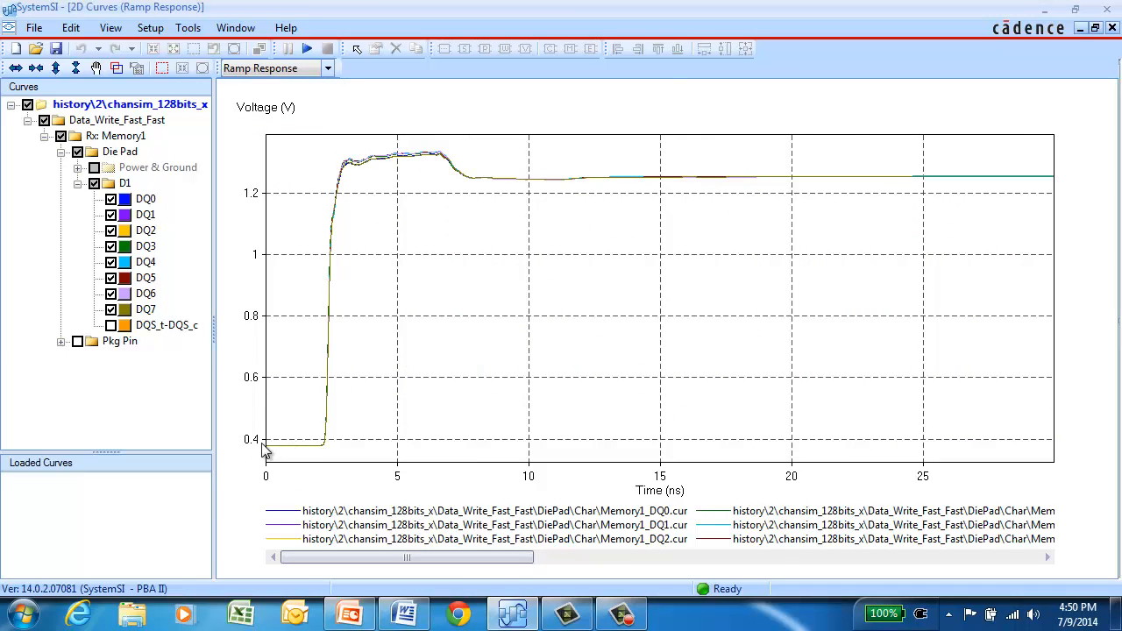
{"action": "mouse_move", "coordinate": [357, 163]}
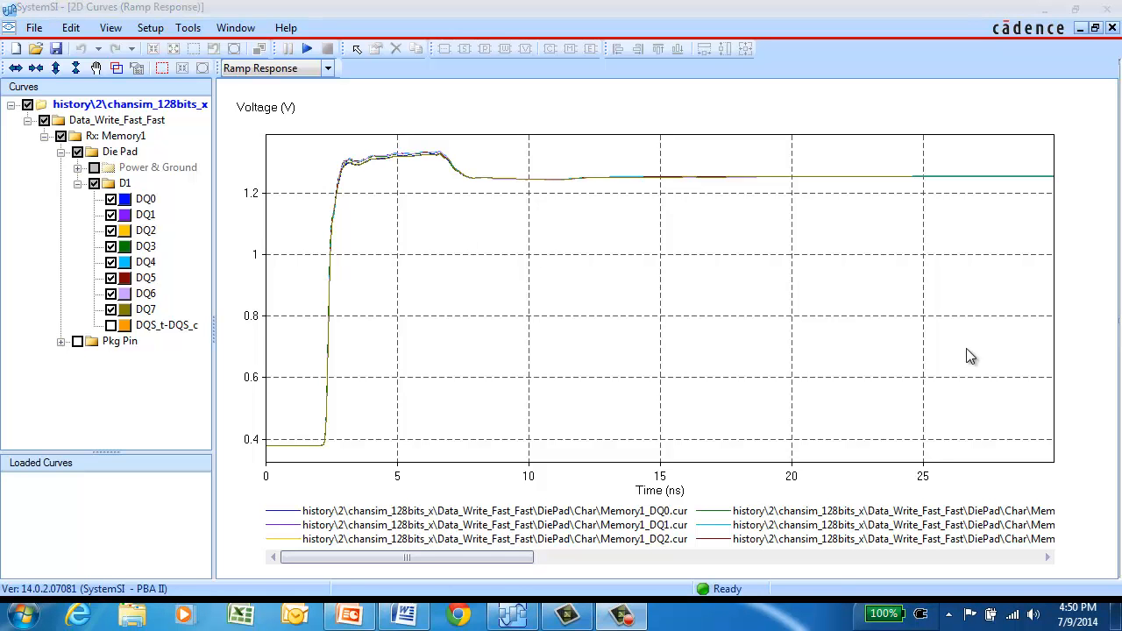
Display the DQ impulse responses, zoom in on the first 11 ns or so, and restore the full view
{"action": "left_click", "coordinate": [327, 70]}
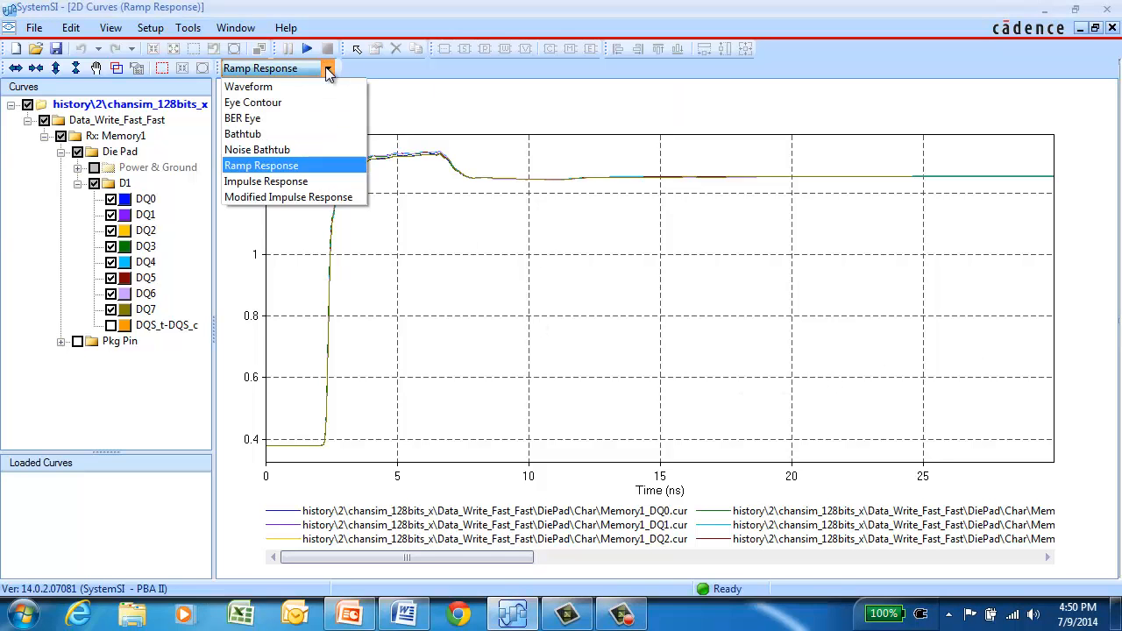
{"action": "left_click", "coordinate": [282, 181]}
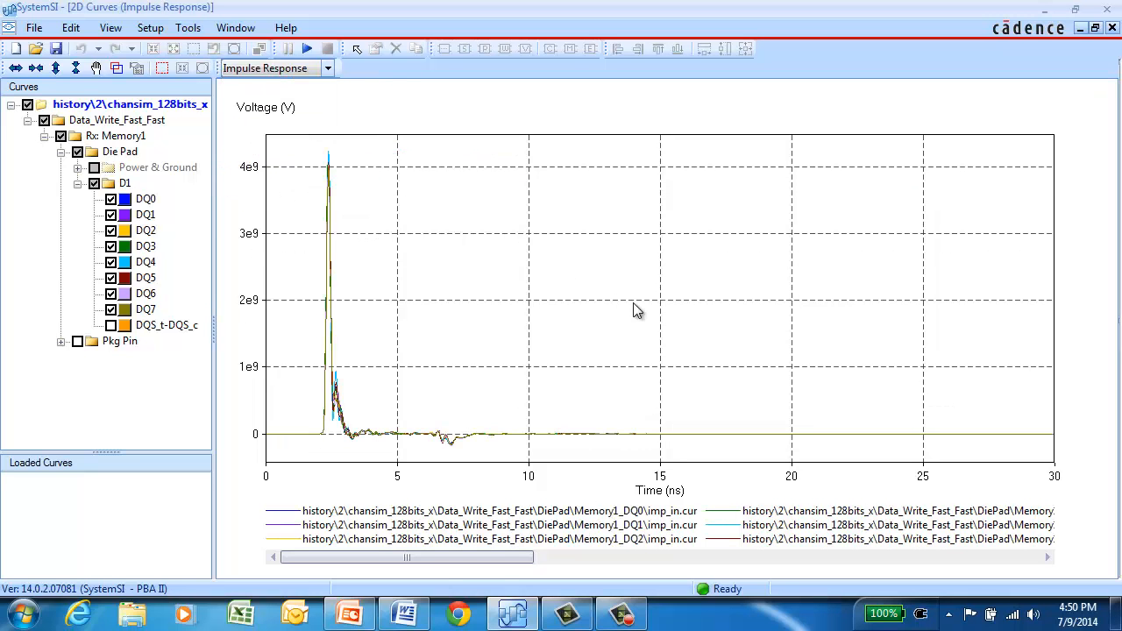
{"action": "left_click", "coordinate": [160, 67]}
{"action": "left_click_drag", "start_coordinate": [281, 150], "coordinate": [552, 458]}
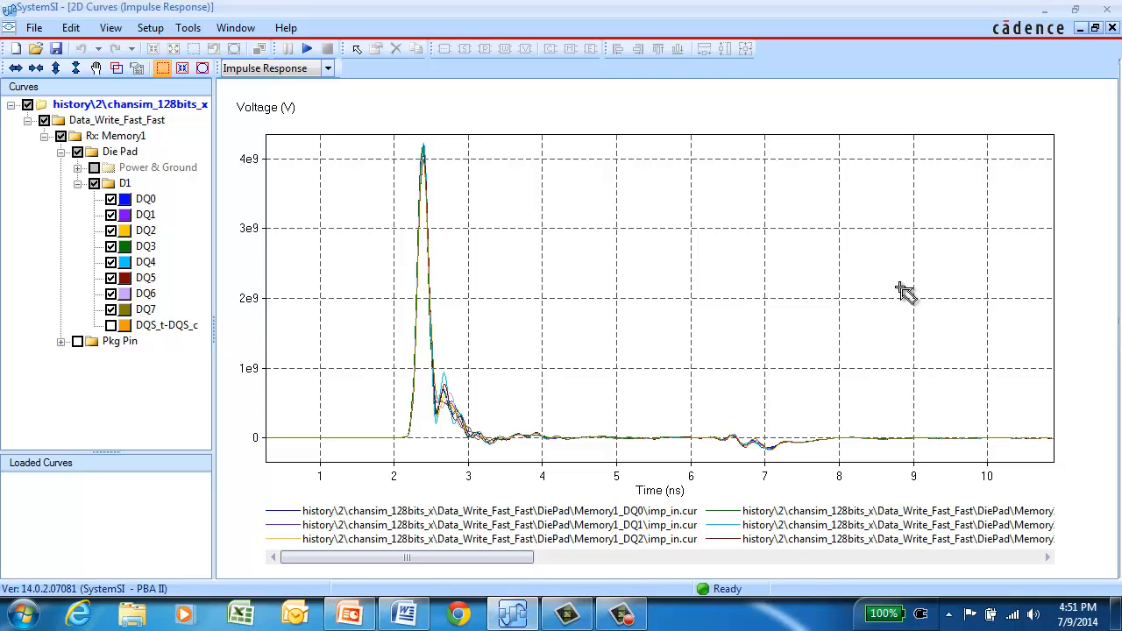
{"action": "left_click", "coordinate": [202, 68]}
Display the eye contours of DQ0 to DQ7, hide and reshow DQ5 to DQ7, and restore the tiled layout
{"action": "left_click", "coordinate": [330, 66]}
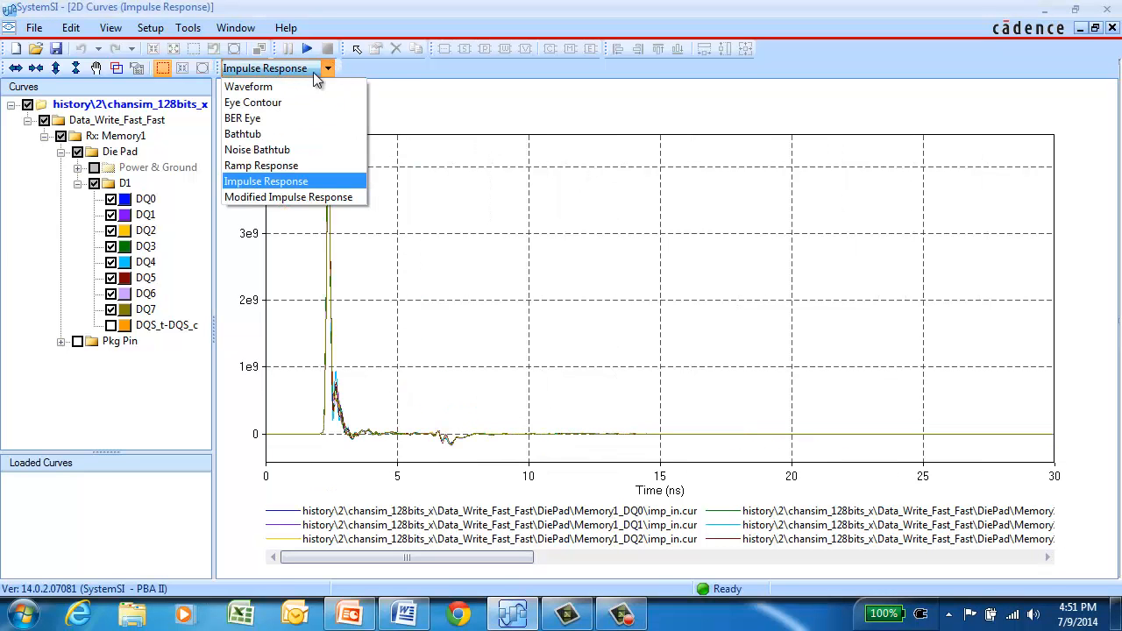
{"action": "left_click", "coordinate": [278, 104]}
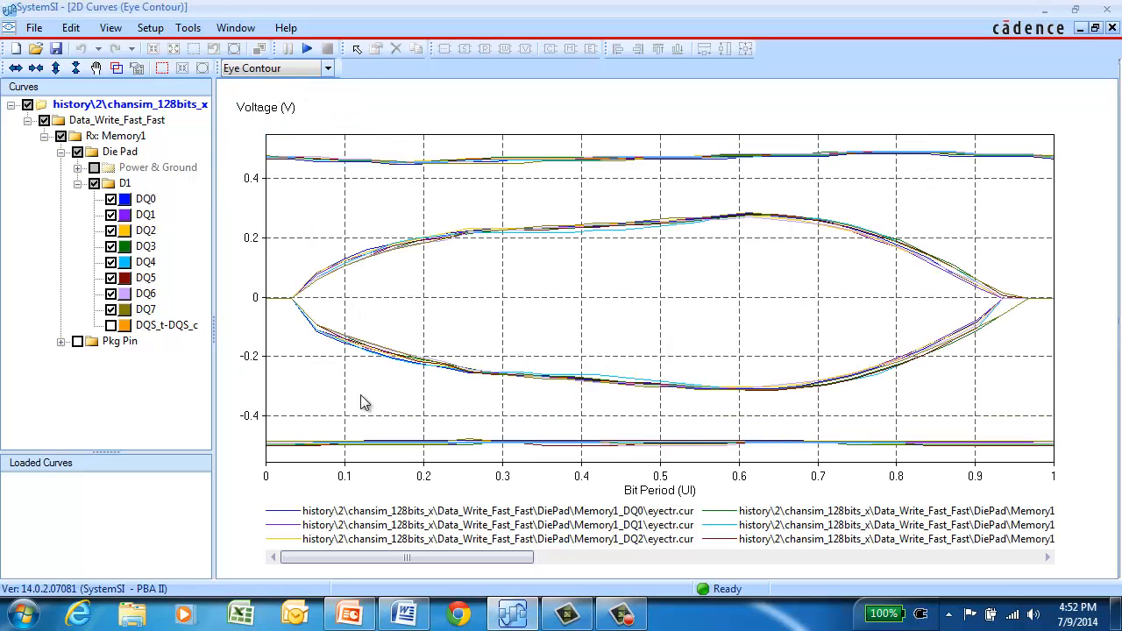
{"action": "left_click", "coordinate": [110, 310]}
{"action": "left_click", "coordinate": [110, 294]}
{"action": "left_click", "coordinate": [110, 278]}
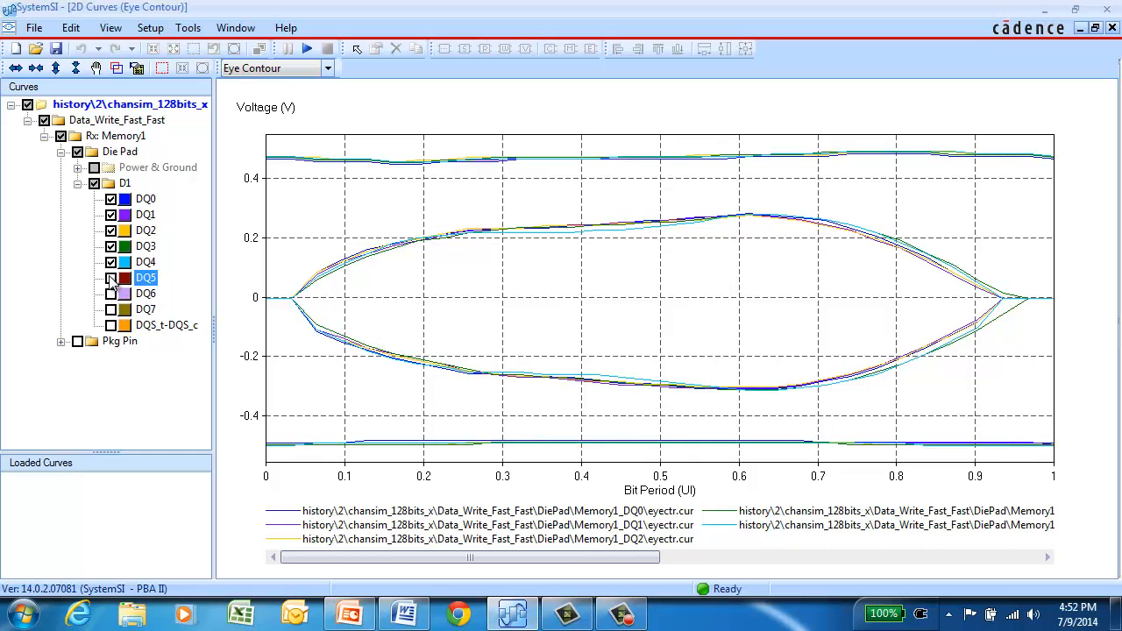
{"action": "left_click", "coordinate": [111, 277]}
{"action": "left_click", "coordinate": [110, 294]}
{"action": "left_click", "coordinate": [110, 309]}
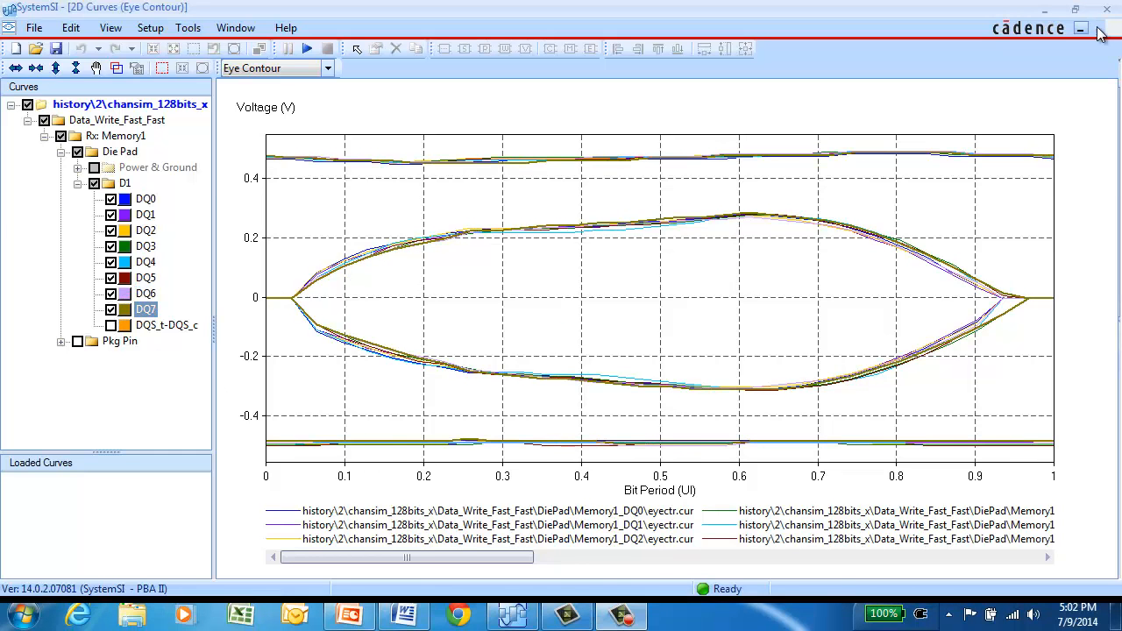
{"action": "left_click", "coordinate": [1095, 29]}
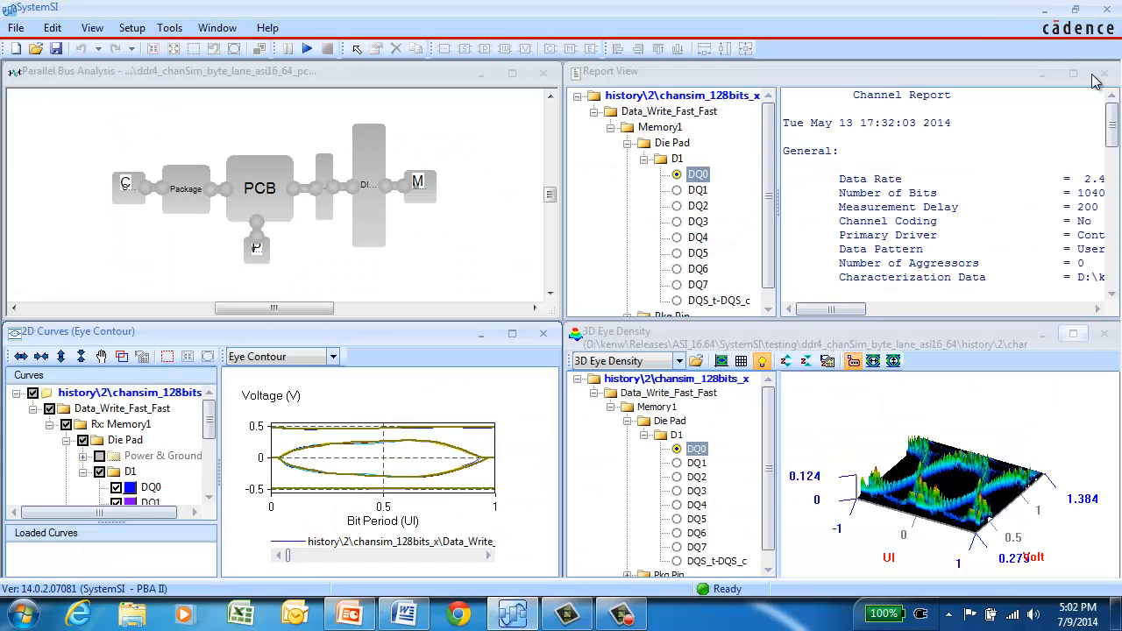
Maximize the 3D Eye Density results and view the DQ1 and DQ2 density plots, ending on DQ1
{"action": "left_click", "coordinate": [1075, 335]}
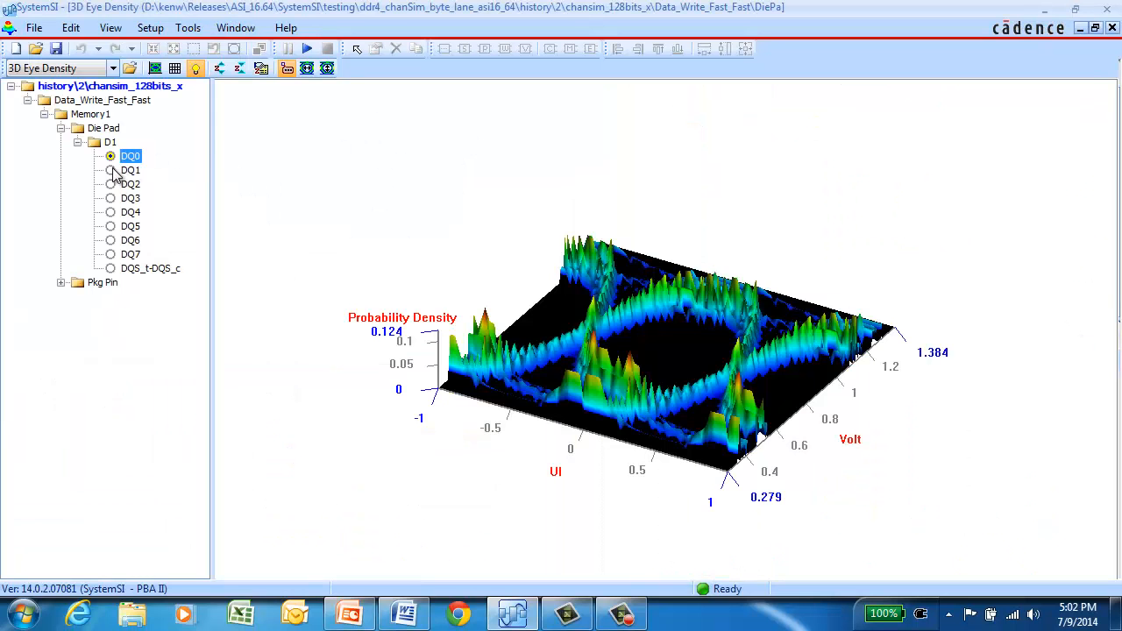
{"action": "left_click", "coordinate": [110, 171]}
{"action": "left_click", "coordinate": [110, 184]}
{"action": "left_click", "coordinate": [111, 171]}
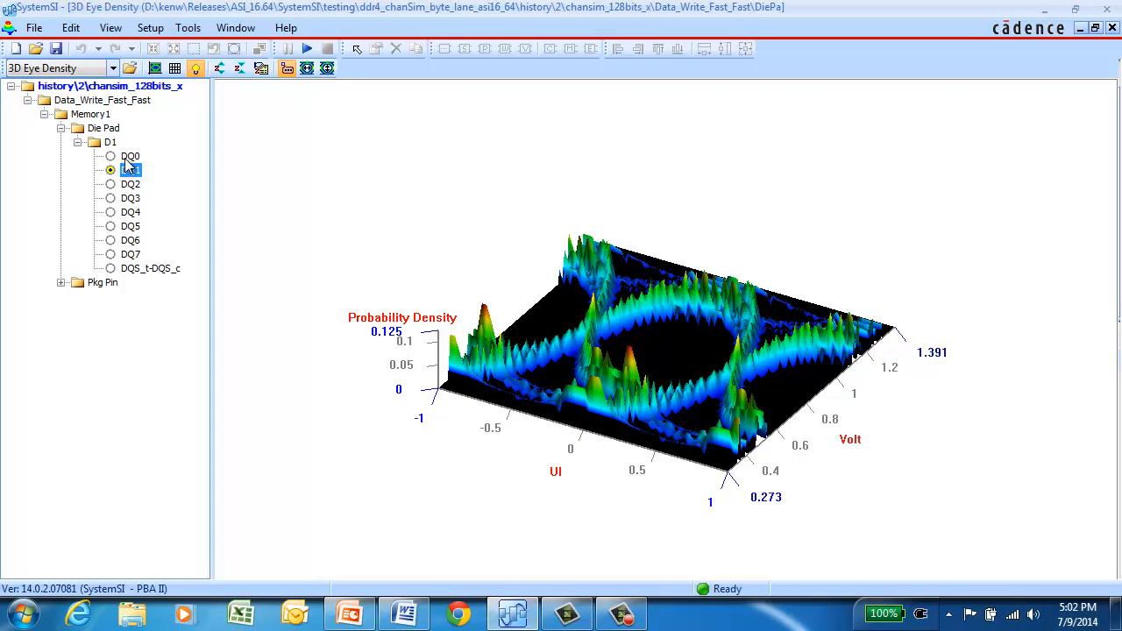
Stretch and reduce the DQ1 density plot's vertical scale, view it as a flat 2D eye, and restore the tiled layout
{"action": "left_click", "coordinate": [220, 70]}
{"action": "left_click", "coordinate": [220, 70]}
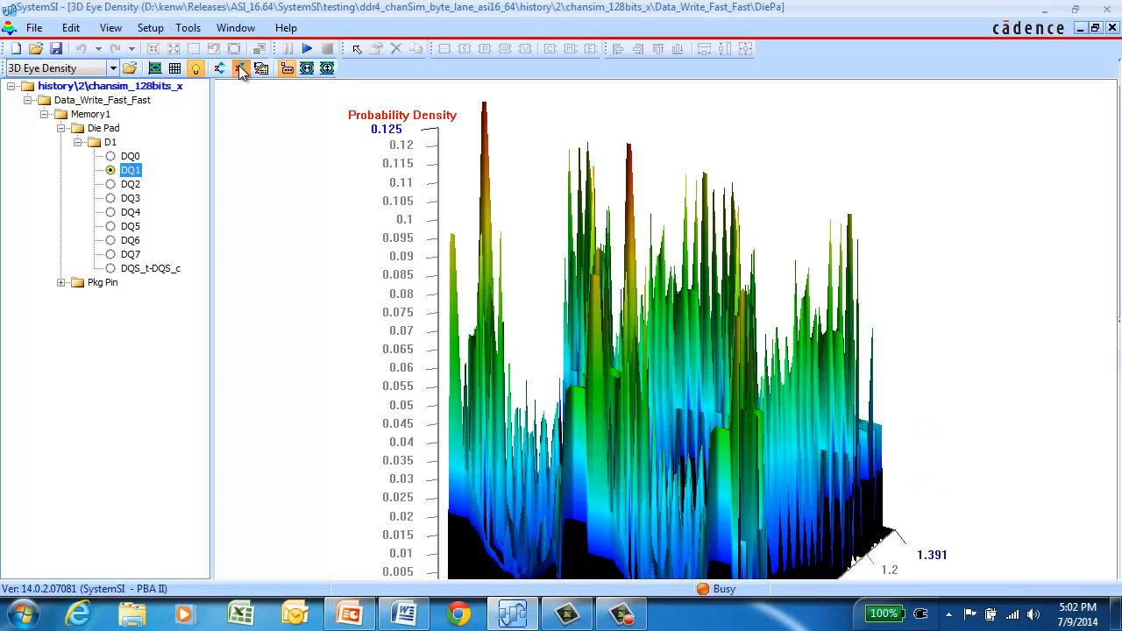
{"action": "left_click", "coordinate": [239, 70]}
{"action": "left_click", "coordinate": [239, 70]}
{"action": "left_click", "coordinate": [239, 70]}
{"action": "left_click_drag", "start_coordinate": [547, 357], "coordinate": [410, 331]}
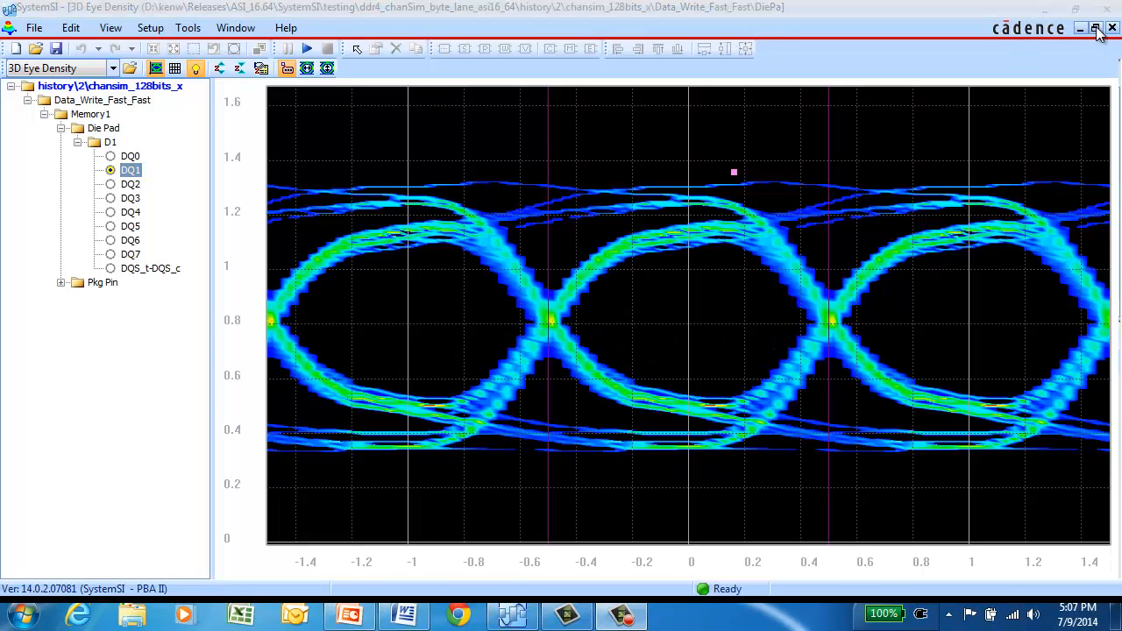
{"action": "left_click", "coordinate": [1096, 29]}
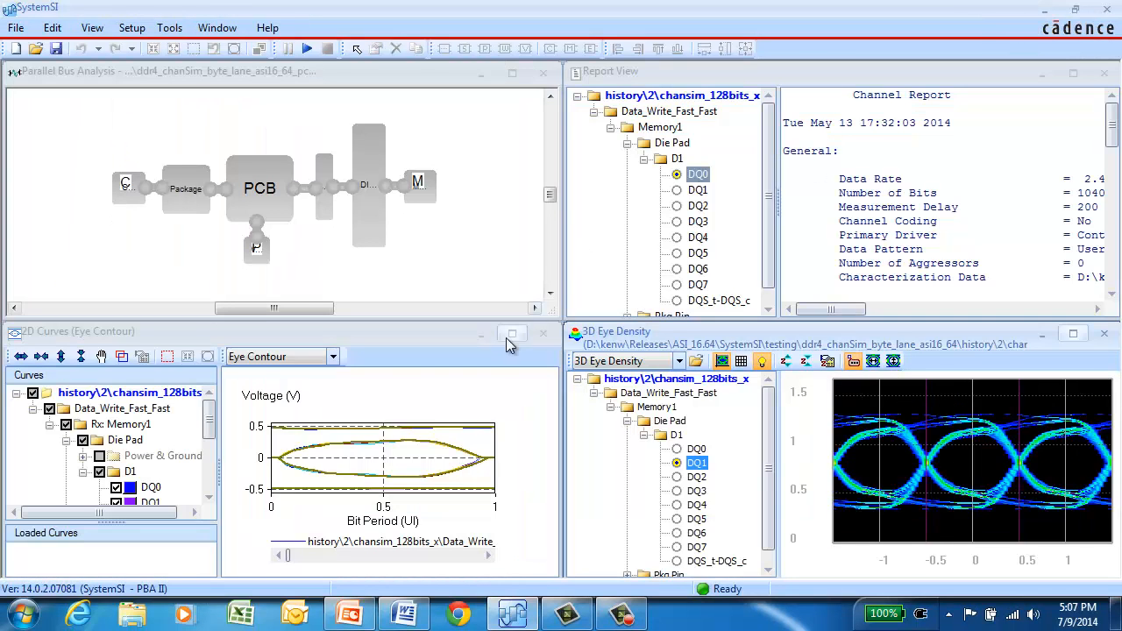
Maximize the 2D Curves results and view the DQ bathtub and noise bathtub curves, ending on the bathtub curves
{"action": "left_click", "coordinate": [517, 334]}
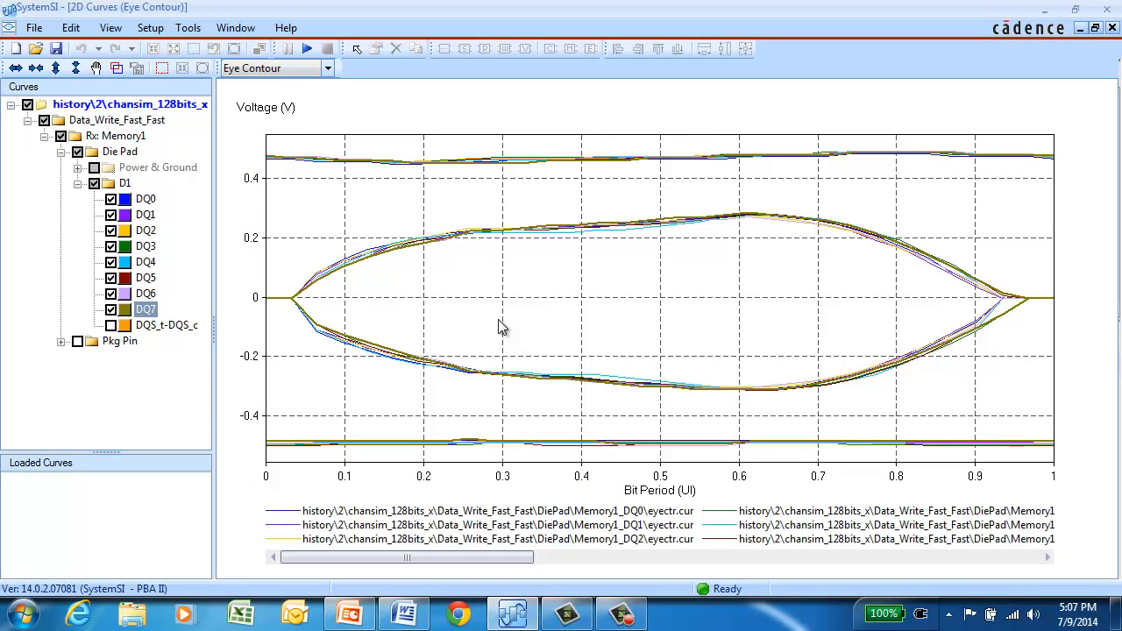
{"action": "left_click", "coordinate": [327, 70]}
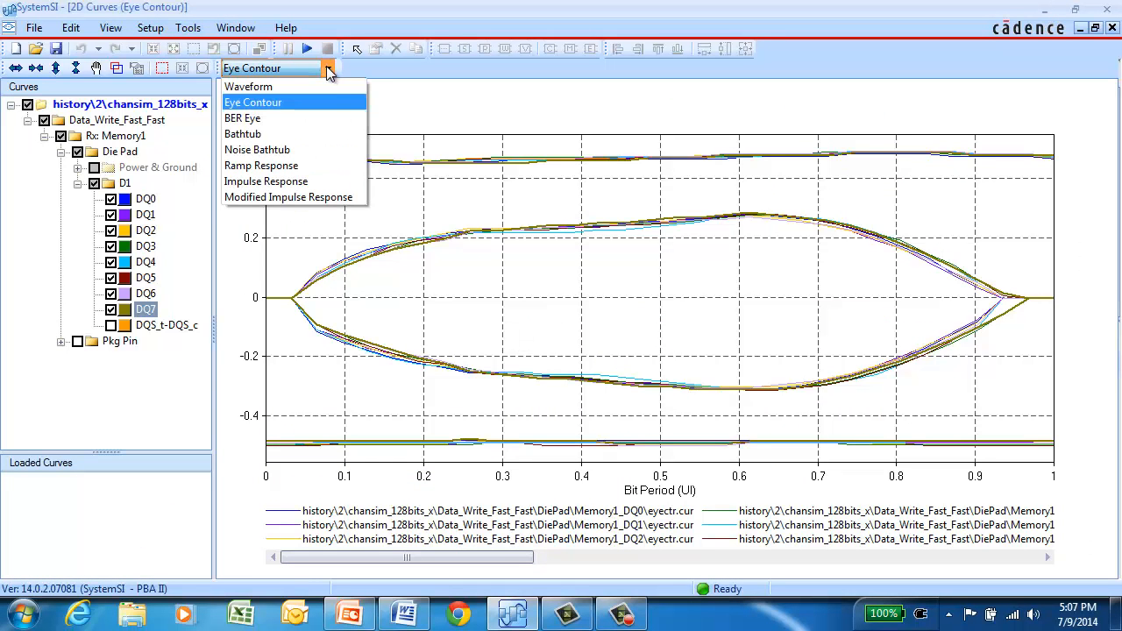
{"action": "left_click", "coordinate": [254, 136]}
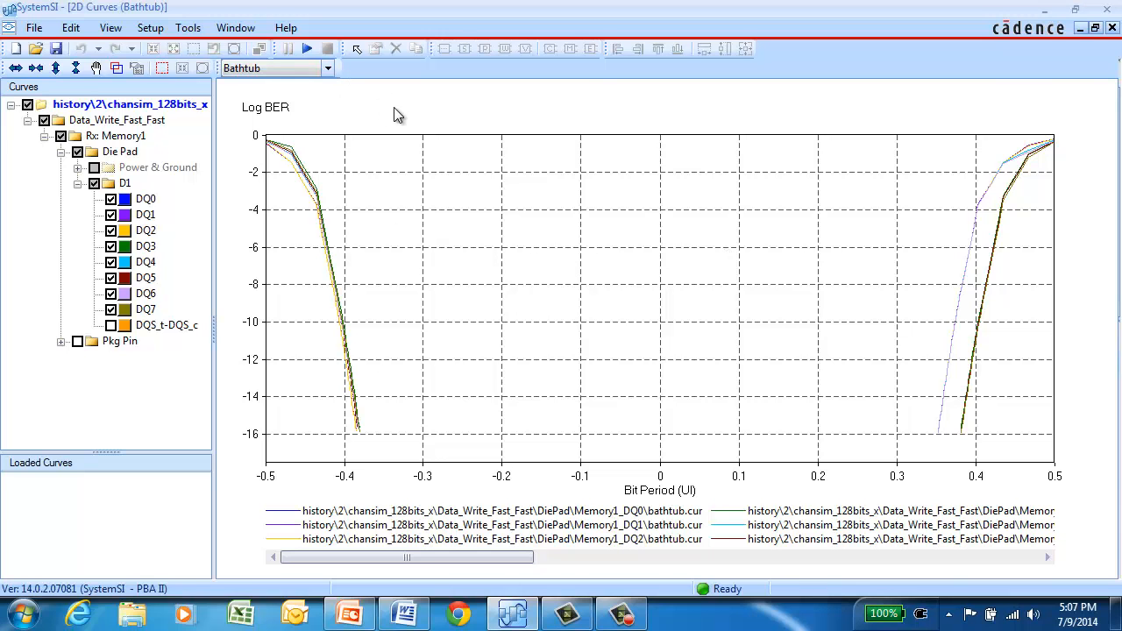
{"action": "left_click", "coordinate": [326, 69]}
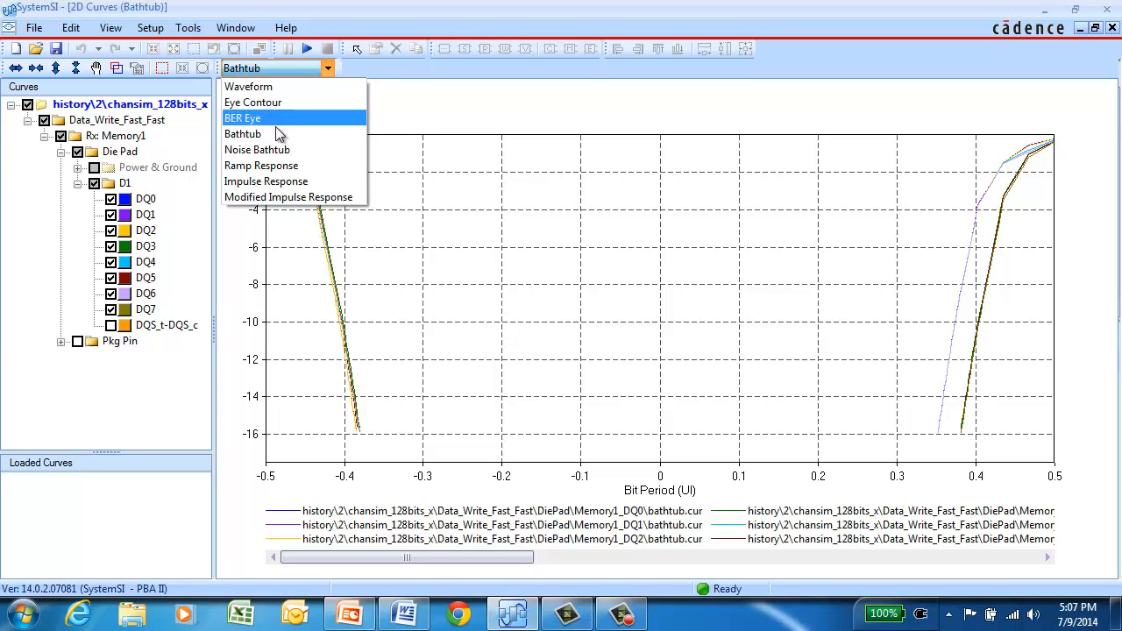
{"action": "left_click", "coordinate": [263, 150]}
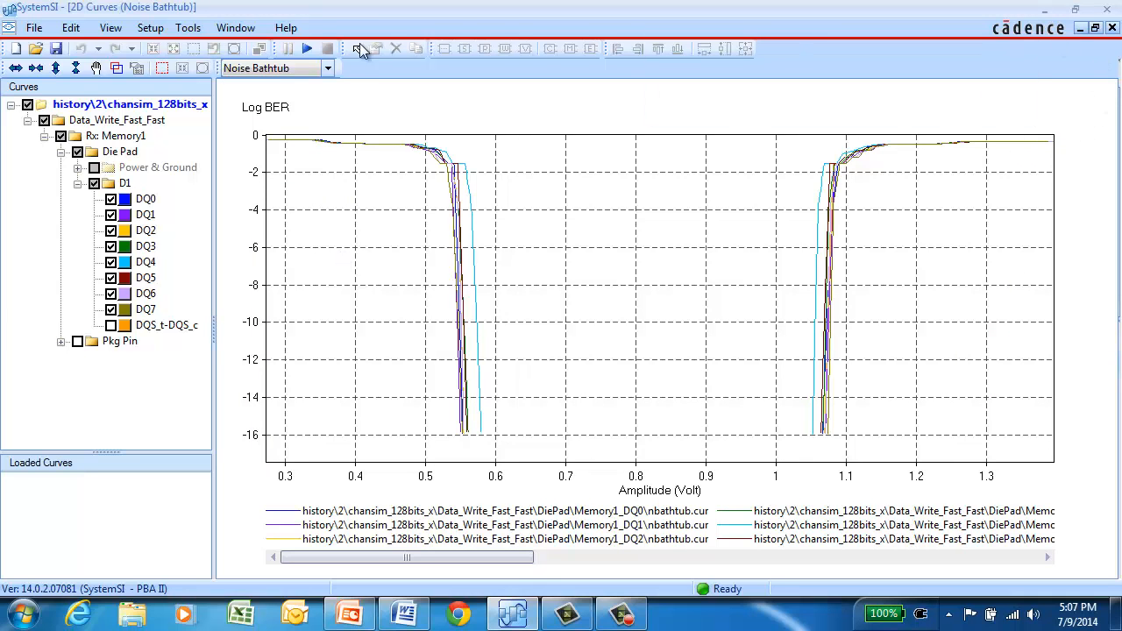
{"action": "left_click", "coordinate": [327, 68]}
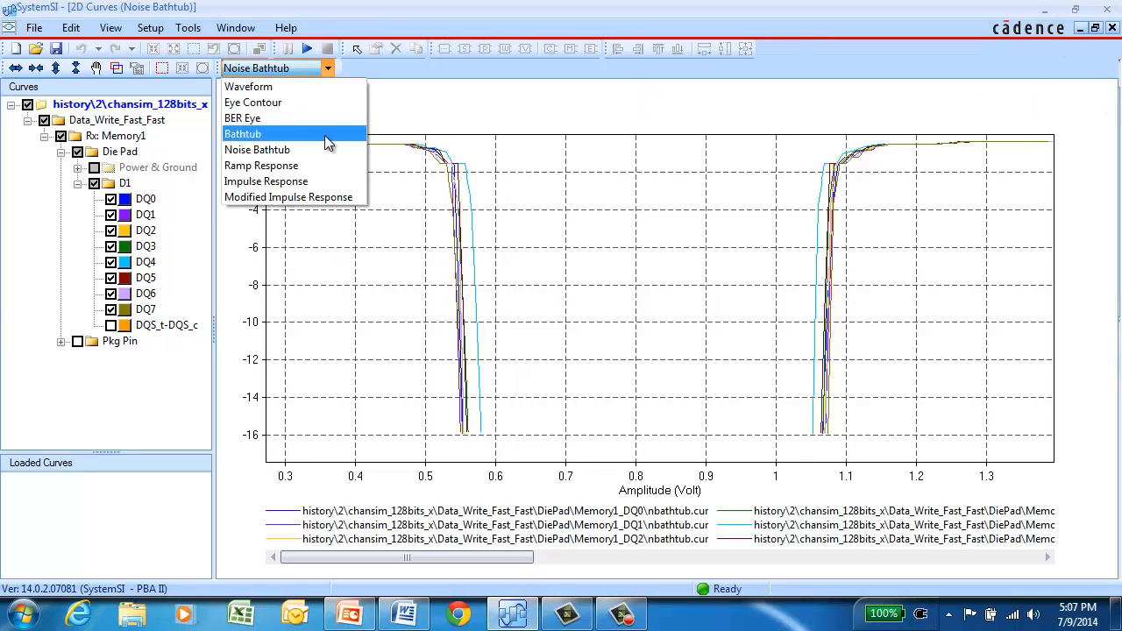
{"action": "left_click", "coordinate": [244, 134]}
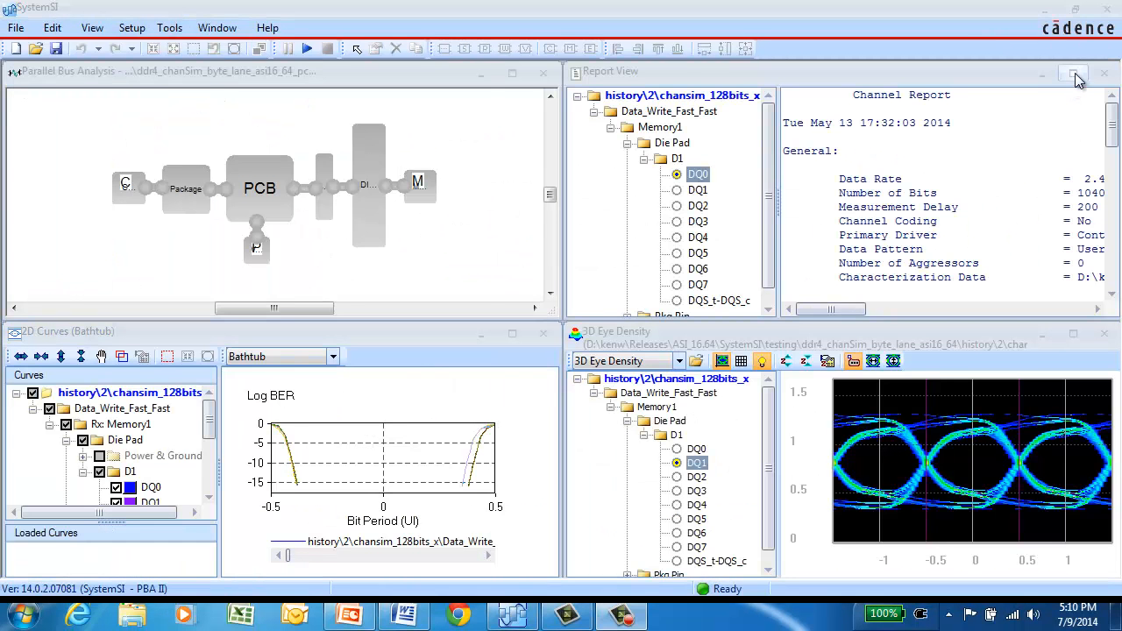
Maximize the DQ0 channel report, review its BER eye width and mV BER eye height tables, and restore the tiled layout
{"action": "left_click", "coordinate": [1080, 73]}
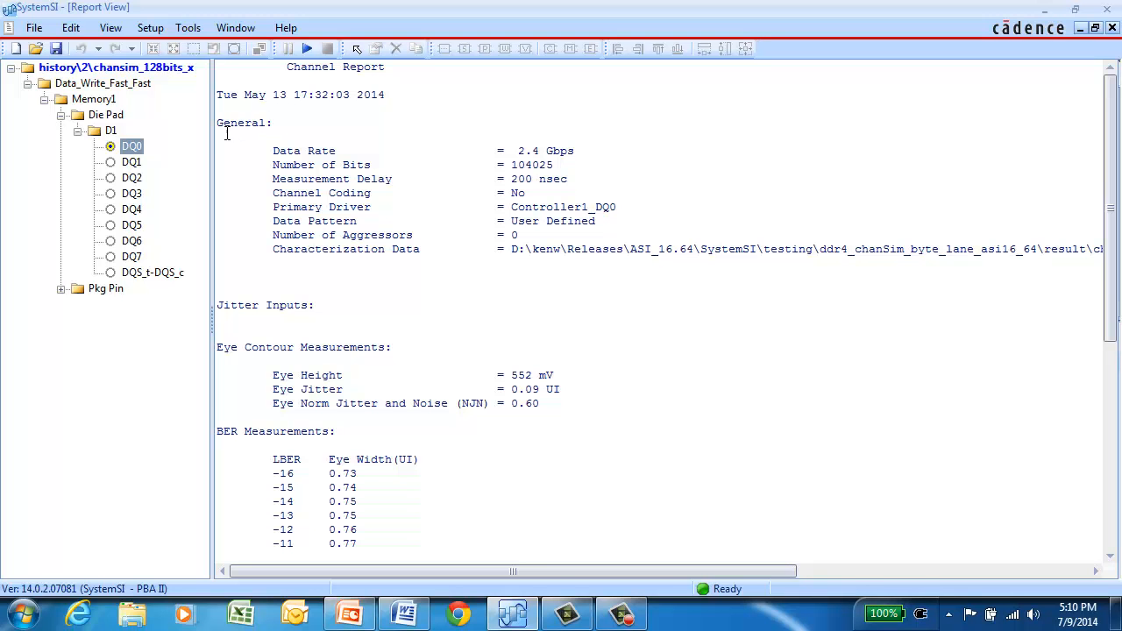
{"action": "left_click_drag", "start_coordinate": [1108, 207], "coordinate": [1079, 389]}
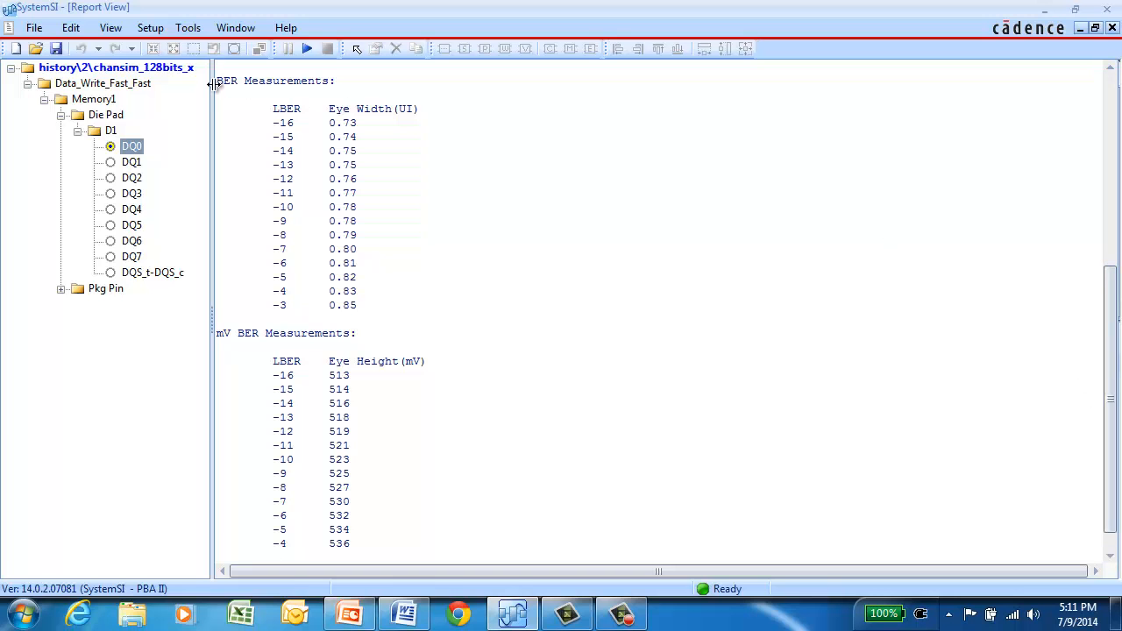
{"action": "left_click_drag", "start_coordinate": [219, 79], "coordinate": [507, 307]}
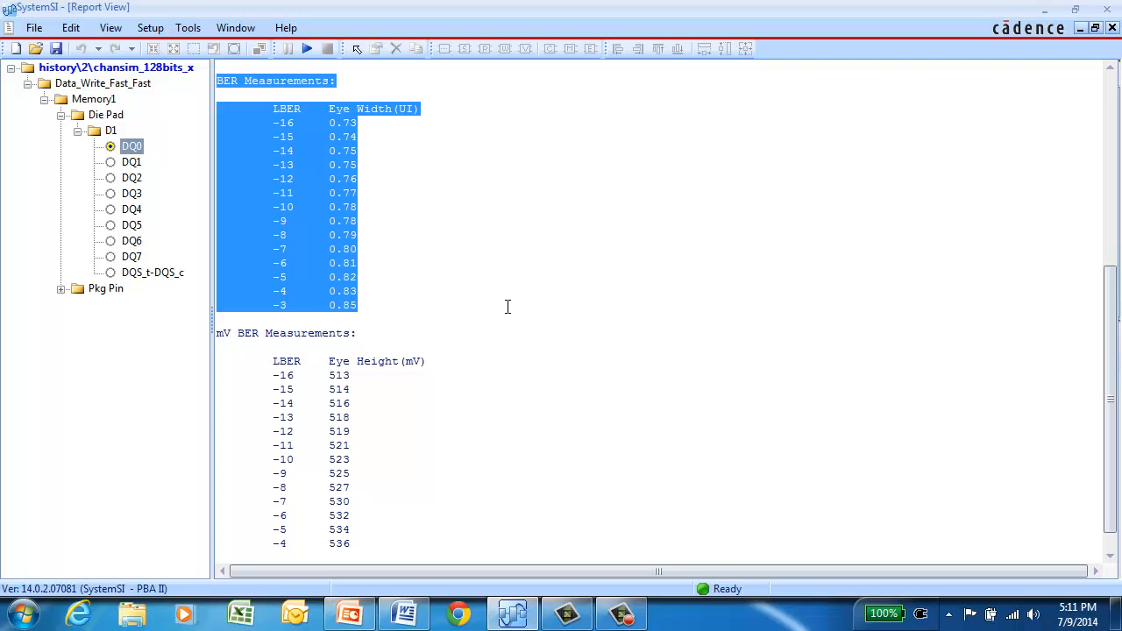
{"action": "left_click_drag", "start_coordinate": [216, 333], "coordinate": [451, 538]}
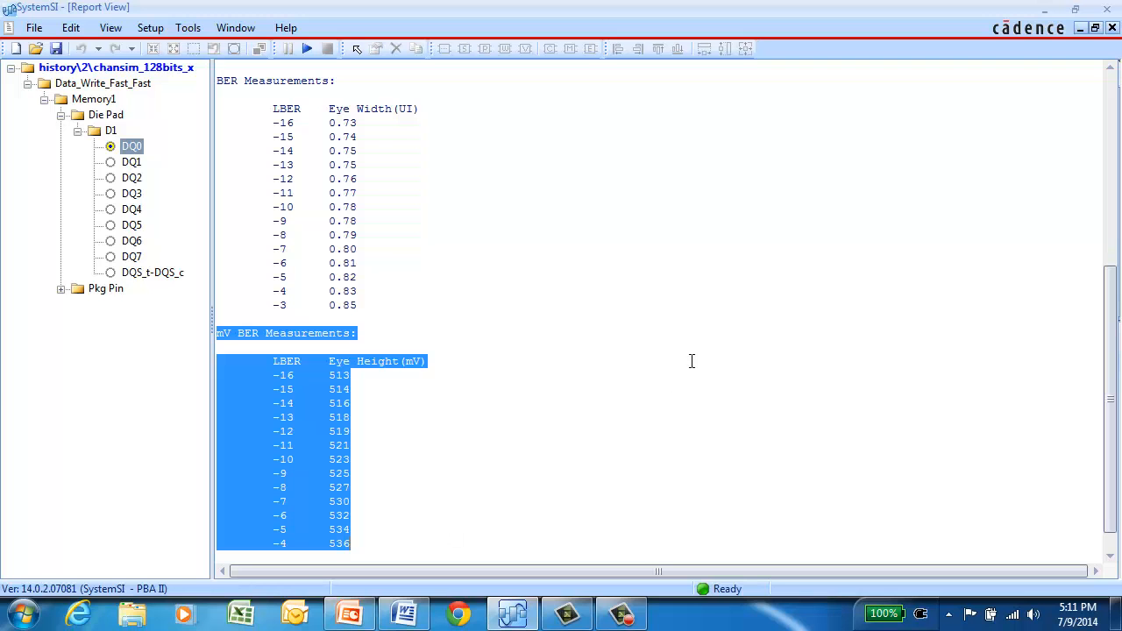
{"action": "left_click", "coordinate": [695, 333]}
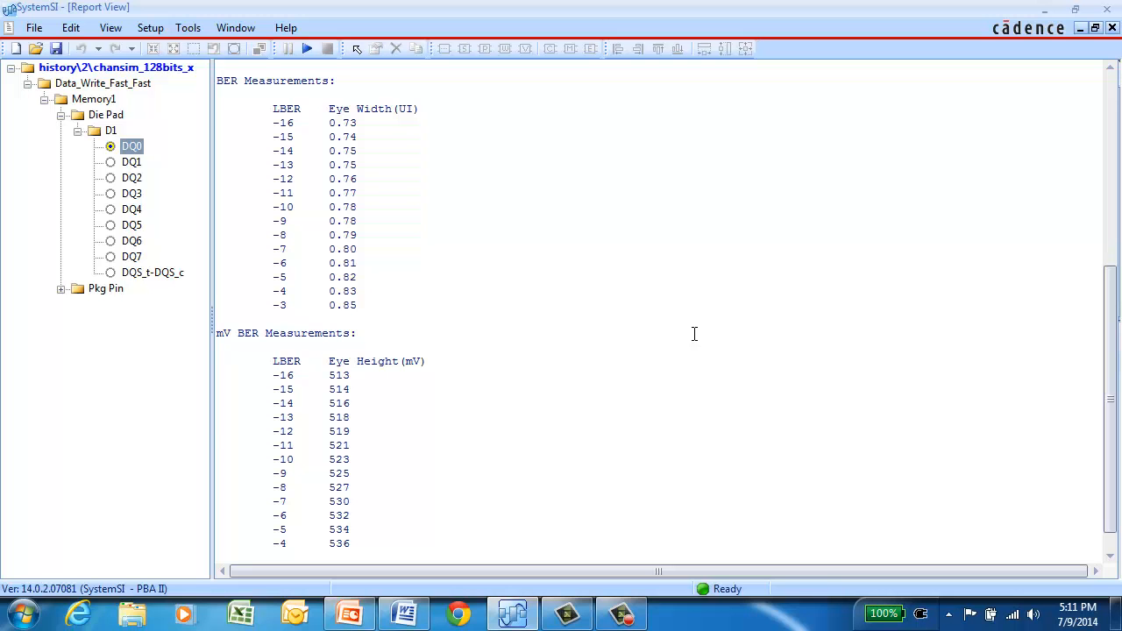
{"action": "scroll", "coordinate": [693, 333], "scroll_direction": "up", "scroll_amount": 12}
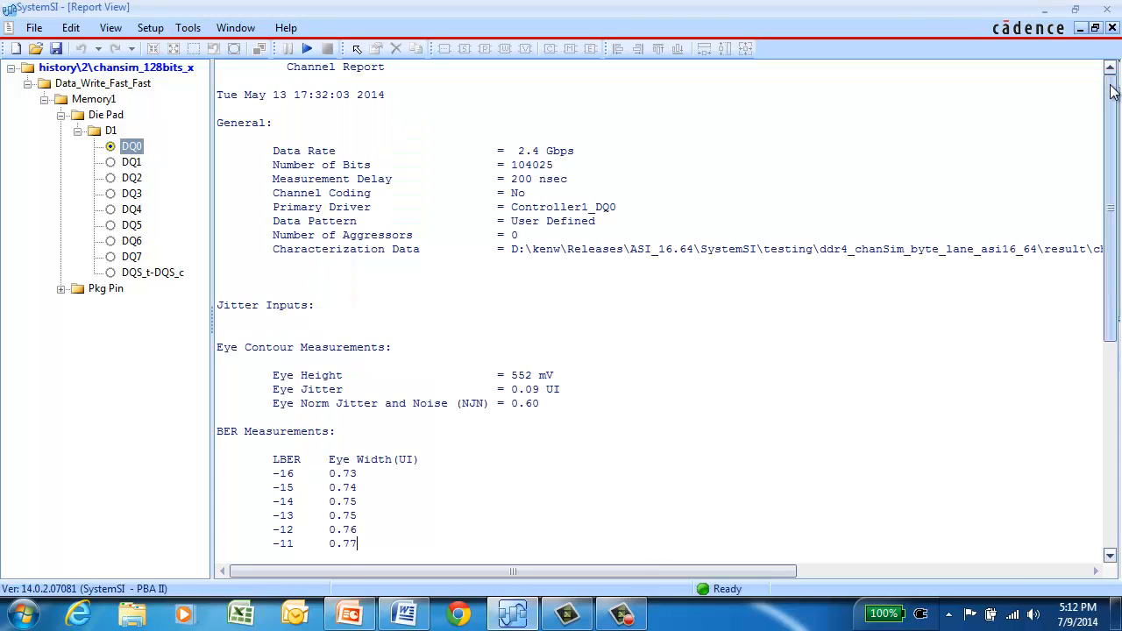
{"action": "left_click", "coordinate": [1096, 31]}
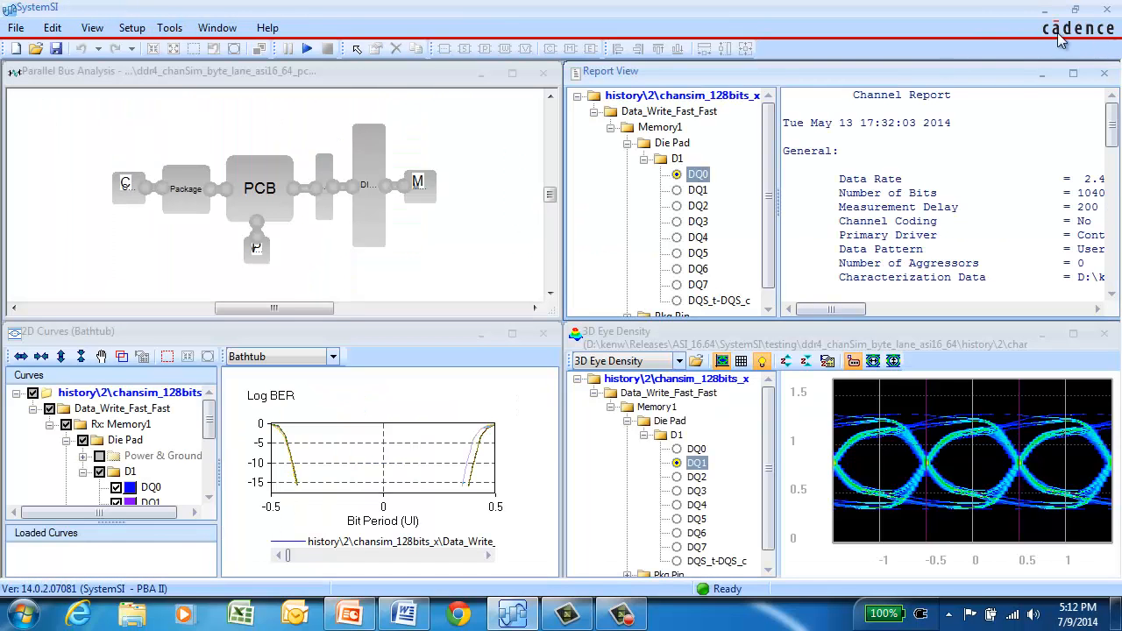
Maximize the Parallel Bus Analysis schematic and add an AMI model to the Controller1 block
{"action": "left_click", "coordinate": [513, 75]}
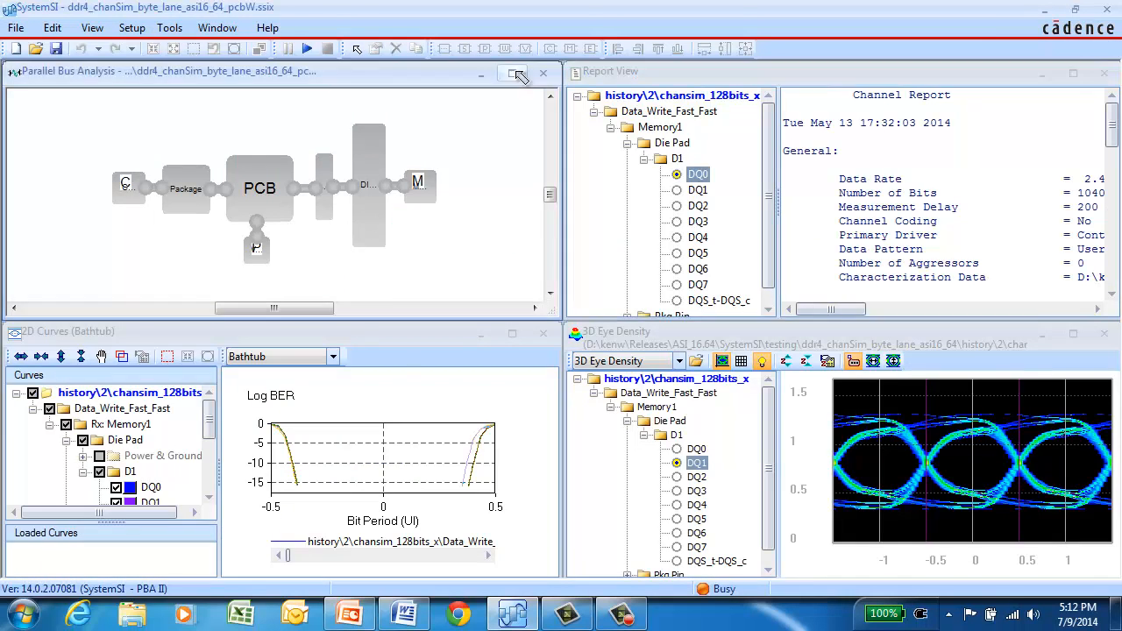
{"action": "right_click", "coordinate": [202, 323]}
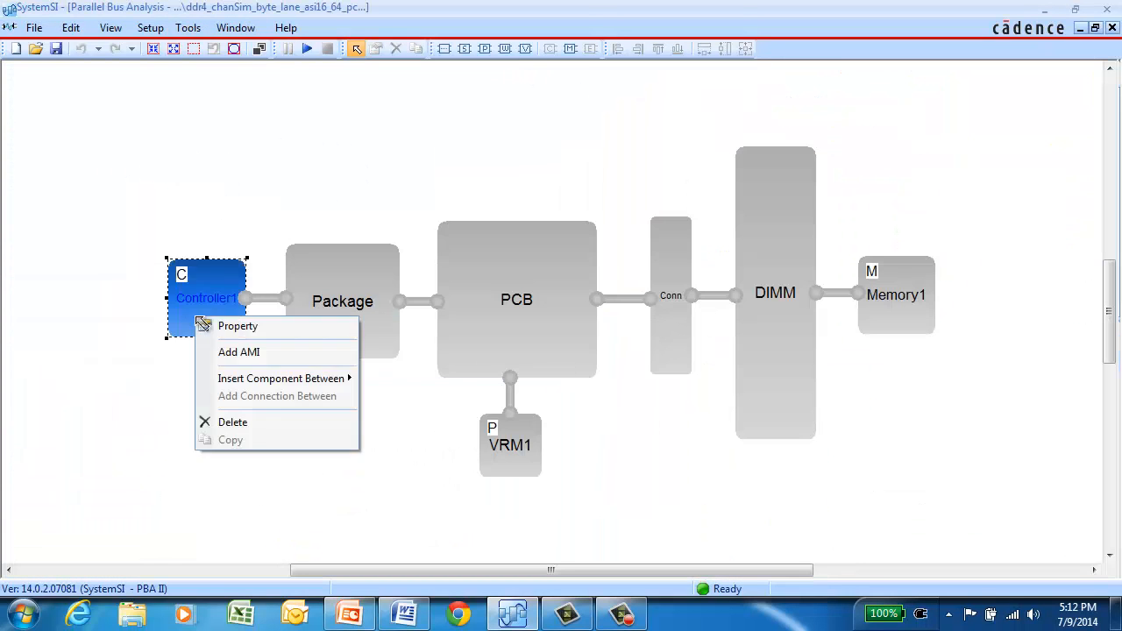
{"action": "left_click", "coordinate": [238, 353]}
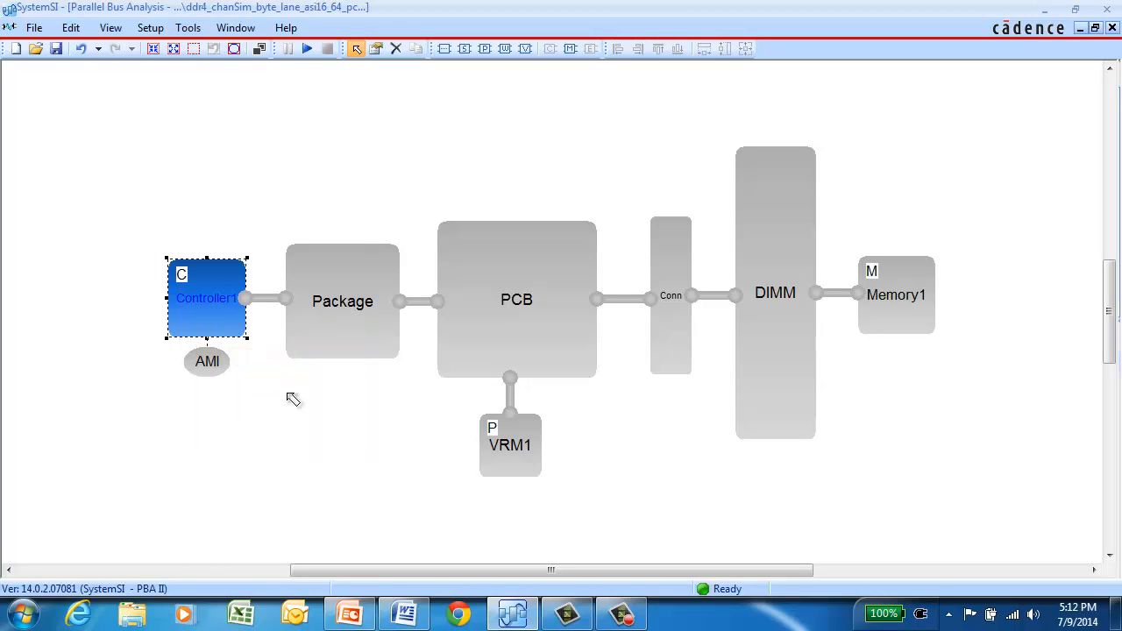
{"action": "left_click", "coordinate": [290, 430]}
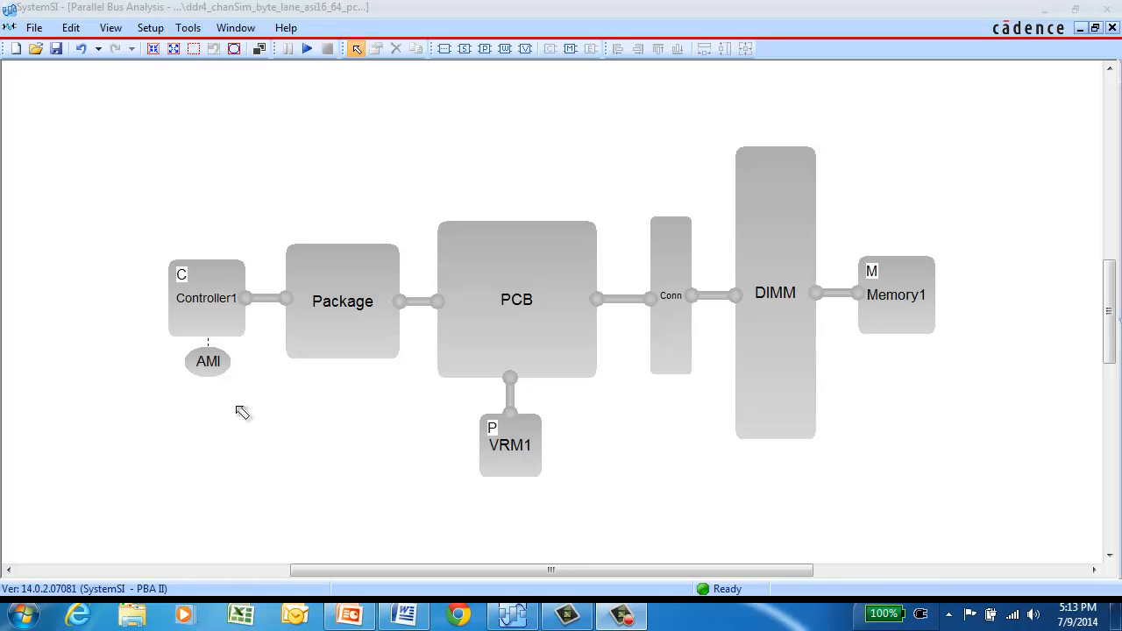
Open the properties of Controller1's AMI block and check its assigned AMI parameter and dll files
{"action": "double_click", "coordinate": [210, 366]}
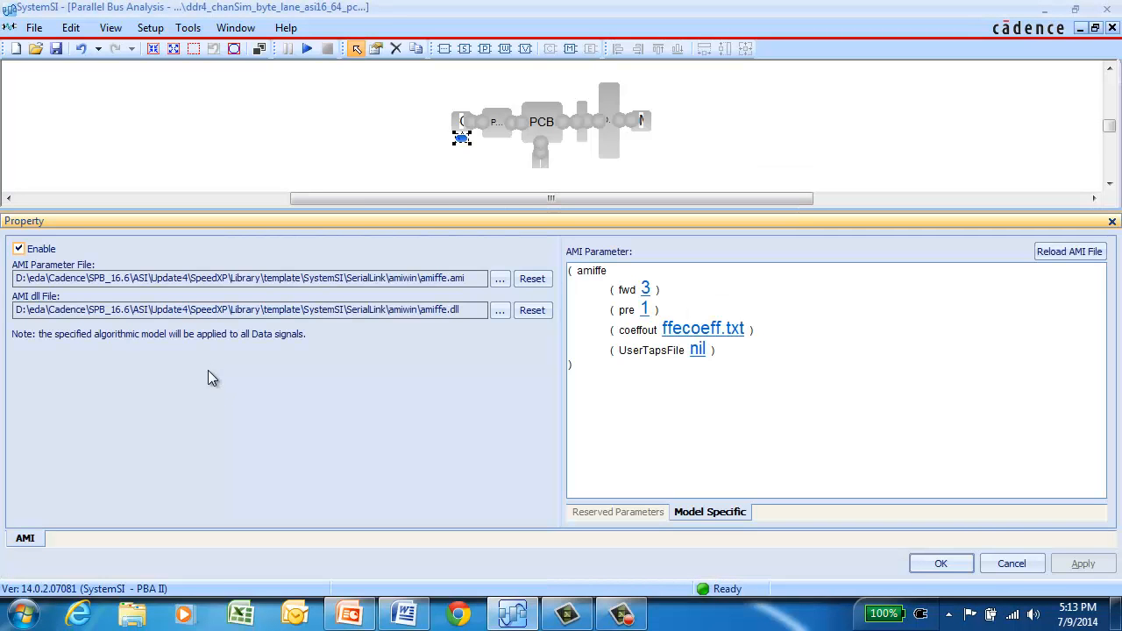
{"action": "left_click_drag", "start_coordinate": [467, 278], "coordinate": [329, 278]}
{"action": "left_click_drag", "start_coordinate": [473, 312], "coordinate": [366, 310]}
Read the descriptions of the AMI model's fwd and pre tap parameters, leaving both values unedited
{"action": "left_click", "coordinate": [646, 290]}
{"action": "left_click_drag", "start_coordinate": [526, 276], "coordinate": [420, 276]}
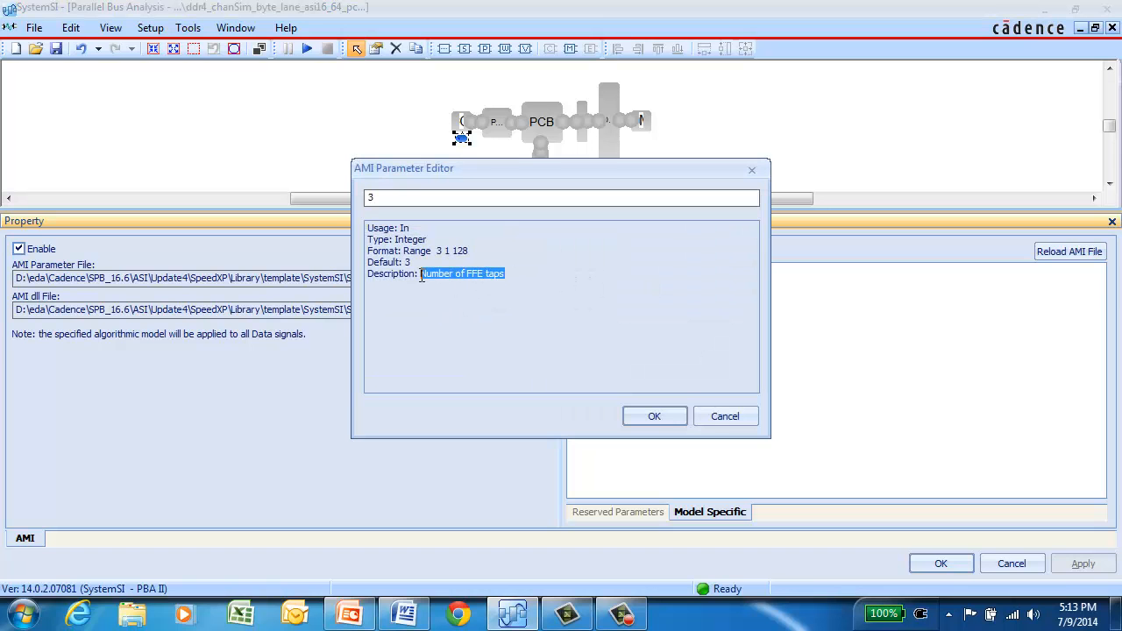
{"action": "left_click", "coordinate": [720, 417]}
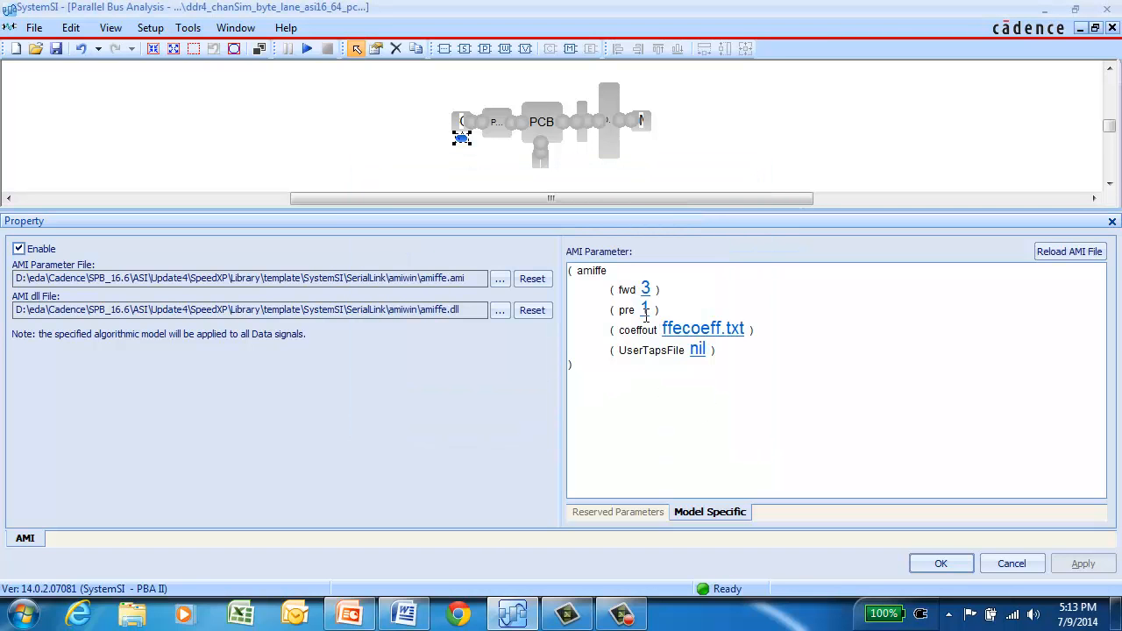
{"action": "left_click", "coordinate": [646, 309]}
{"action": "left_click_drag", "start_coordinate": [532, 275], "coordinate": [421, 274]}
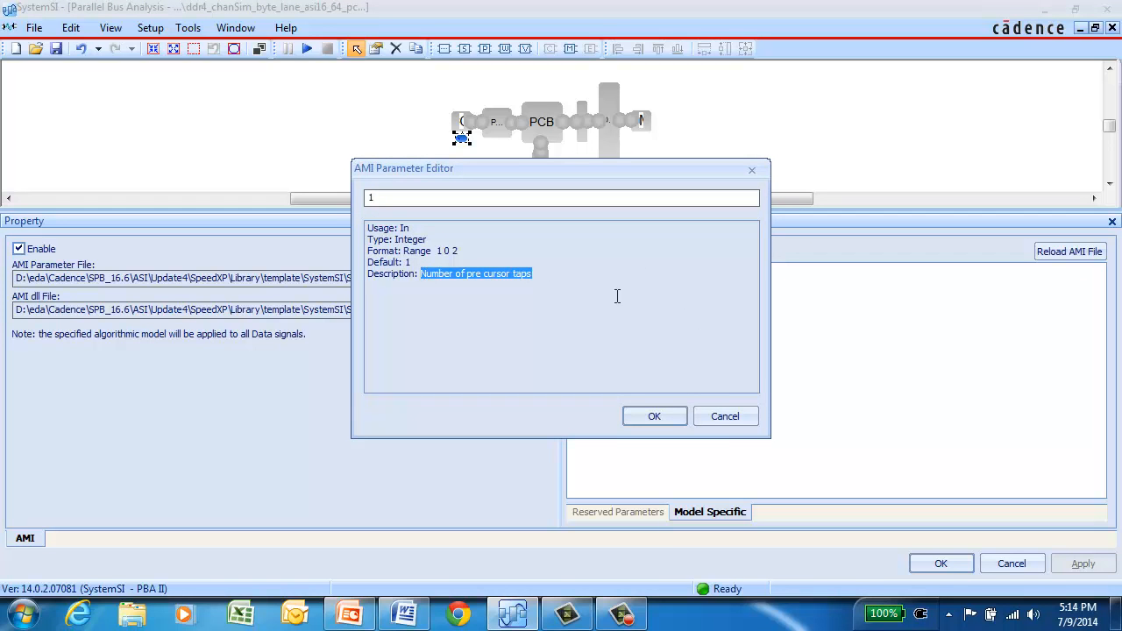
{"action": "left_click", "coordinate": [722, 418]}
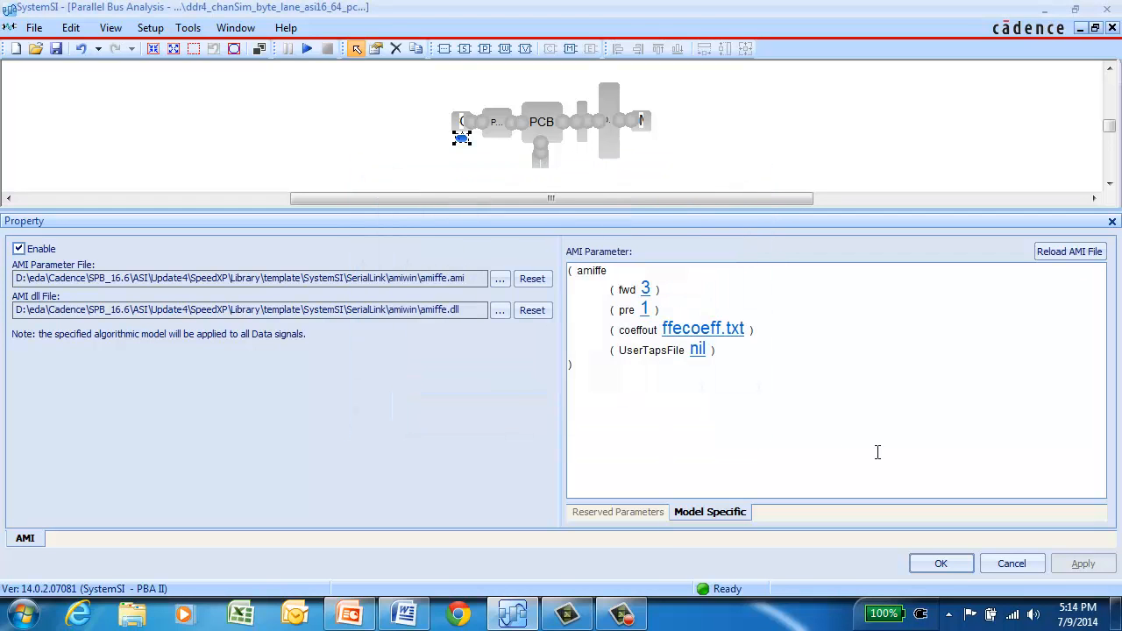